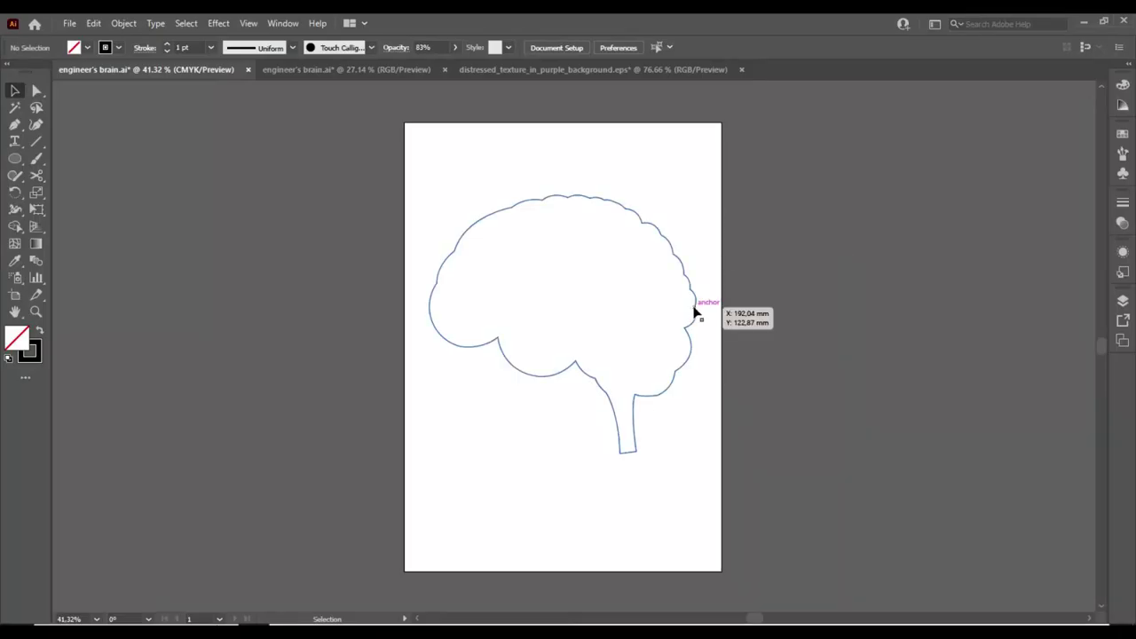
Select the outlined brain path in the engineer's brain.ai document.
{"action": "left_click_drag", "start_coordinate": [695, 313], "coordinate": [695, 319]}
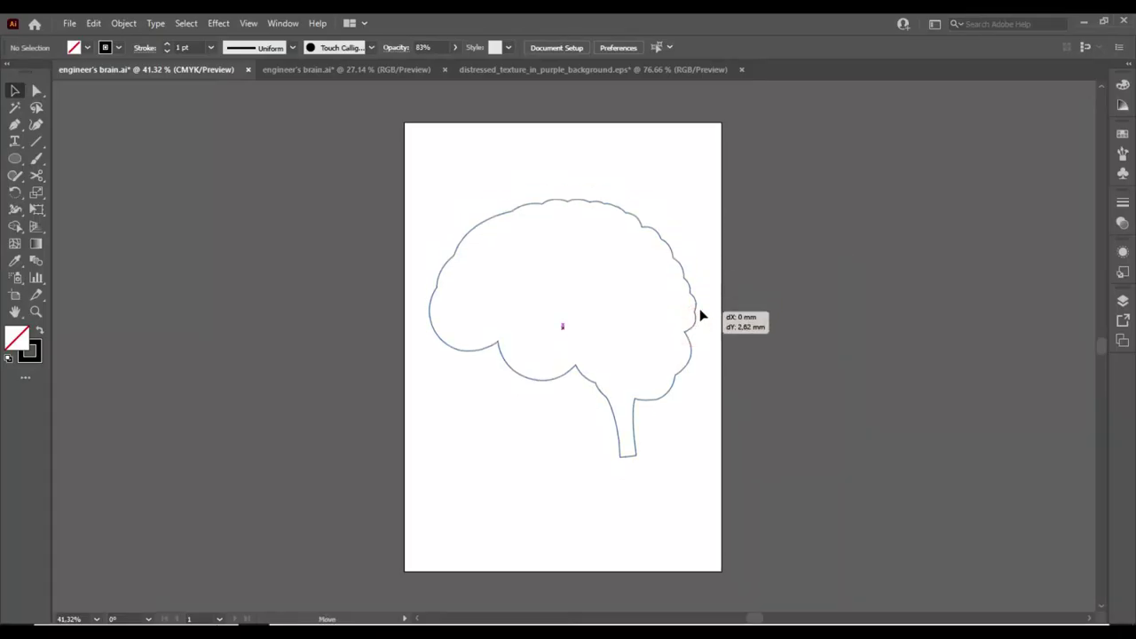
Swap the brain to a solid dark fill with no stroke, zoom in, and lock it.
{"action": "left_click", "coordinate": [38, 330]}
{"action": "left_click", "coordinate": [573, 303]}
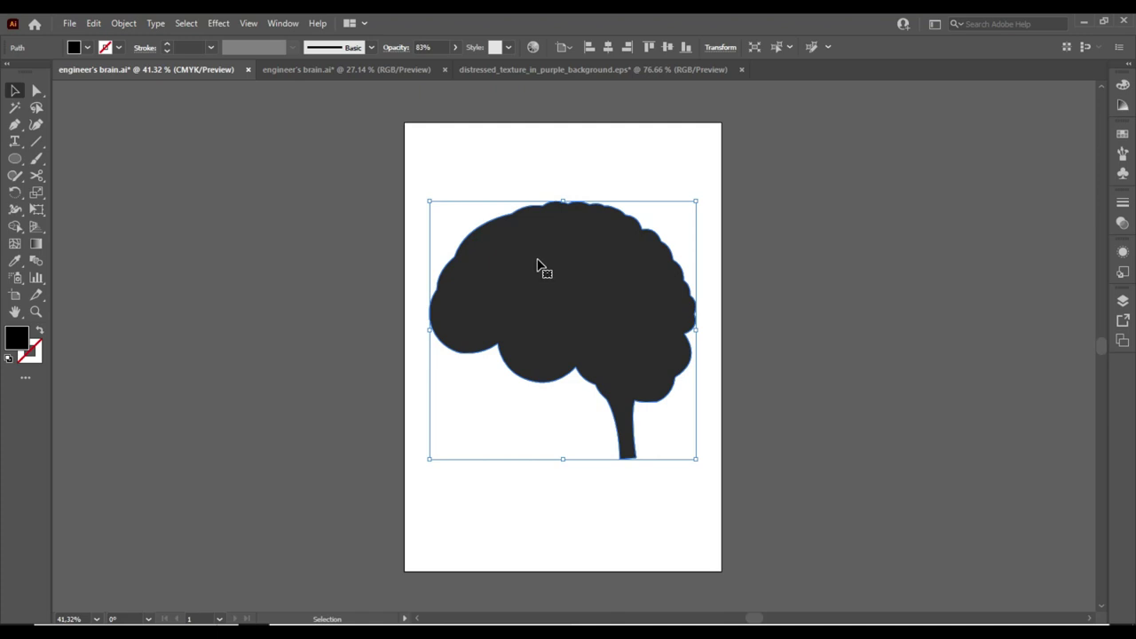
{"action": "left_click_drag", "start_coordinate": [572, 308], "coordinate": [637, 300]}
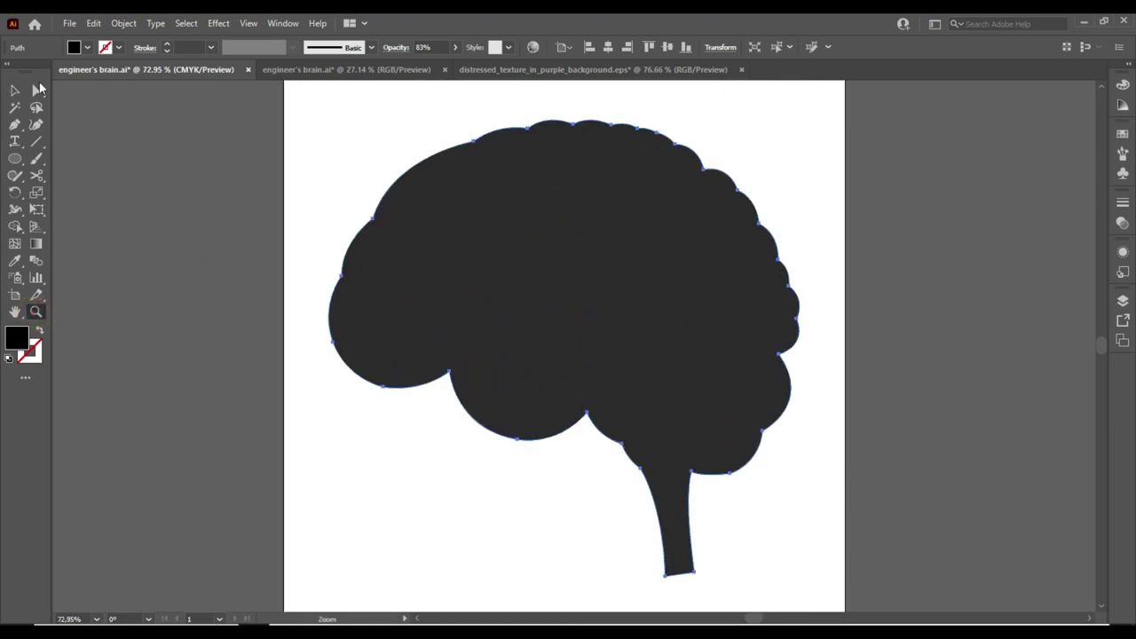
{"action": "left_click", "coordinate": [124, 23]}
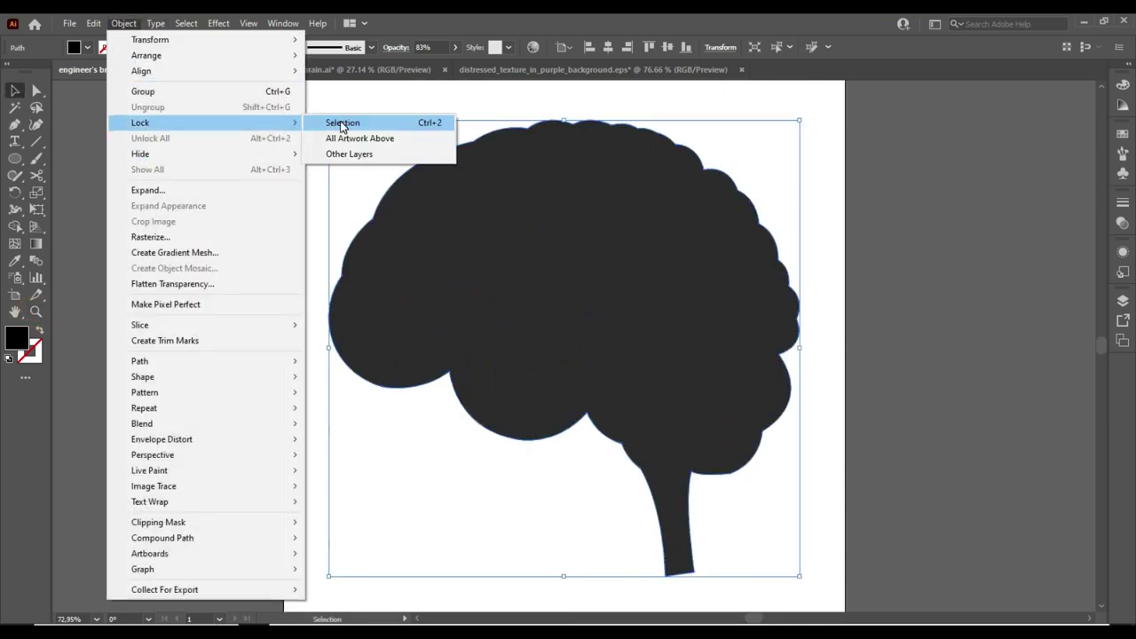
{"action": "left_click", "coordinate": [342, 121]}
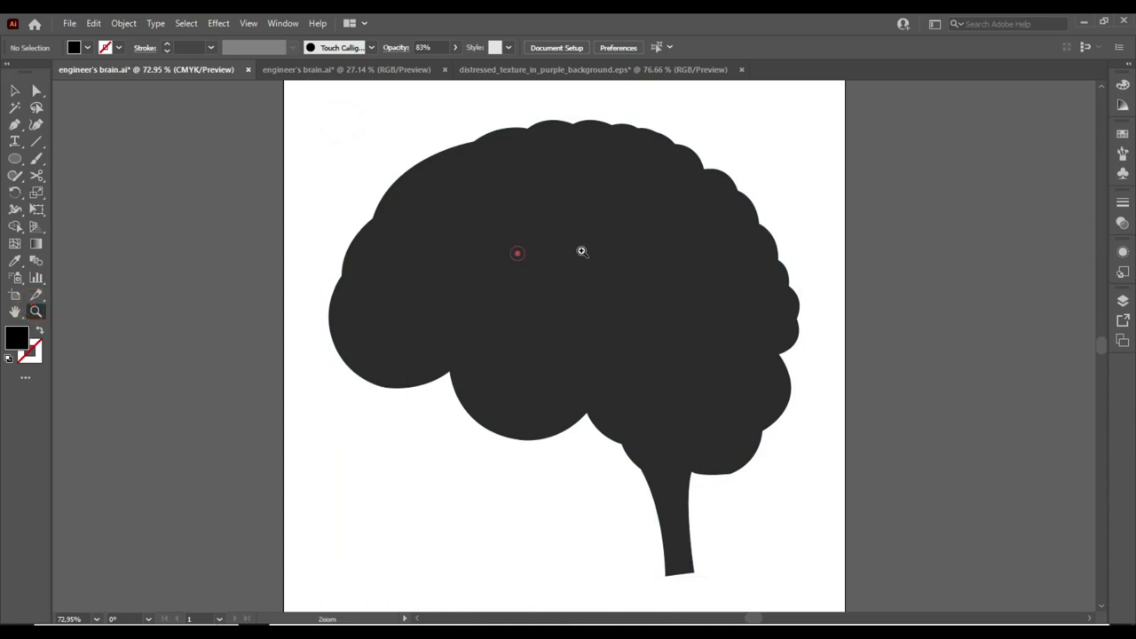
Draw a 4.599 mm circle on the upper-left brain with no fill and white 2 pt stroke.
{"action": "left_click_drag", "start_coordinate": [581, 251], "coordinate": [647, 251]}
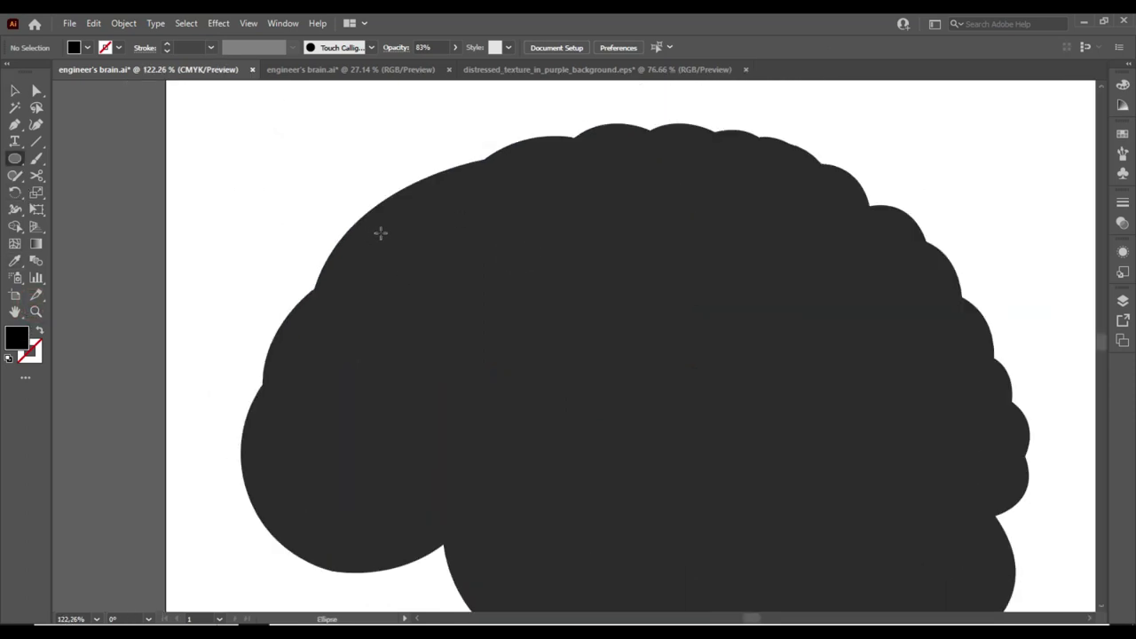
{"action": "left_click_drag", "start_coordinate": [382, 234], "coordinate": [392, 246]}
{"action": "left_click", "coordinate": [39, 331]}
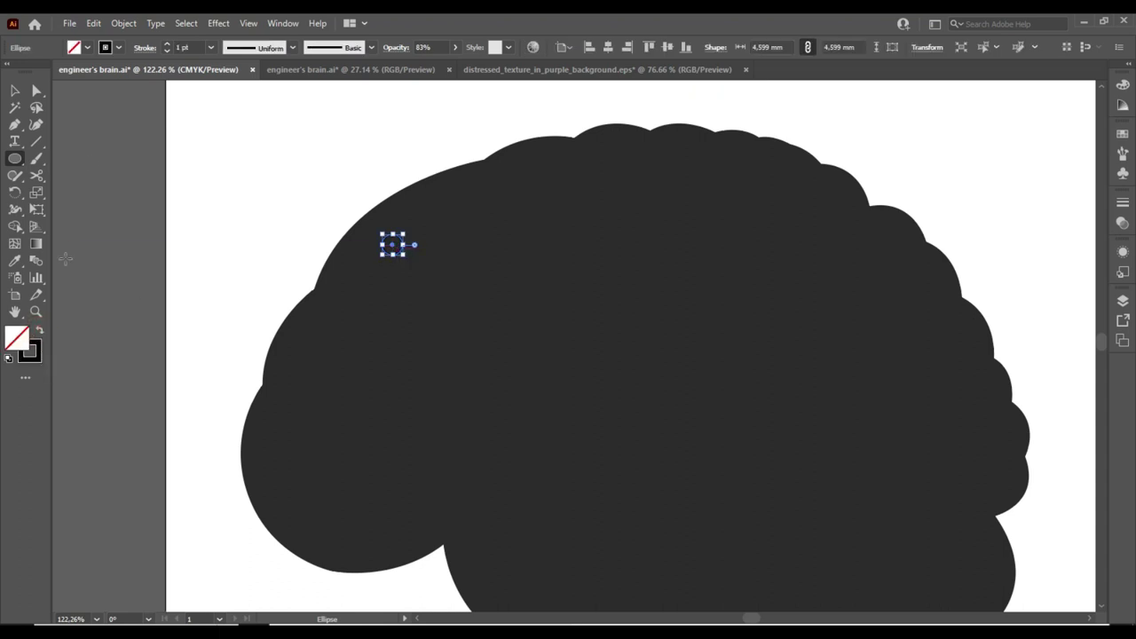
{"action": "left_click", "coordinate": [107, 50]}
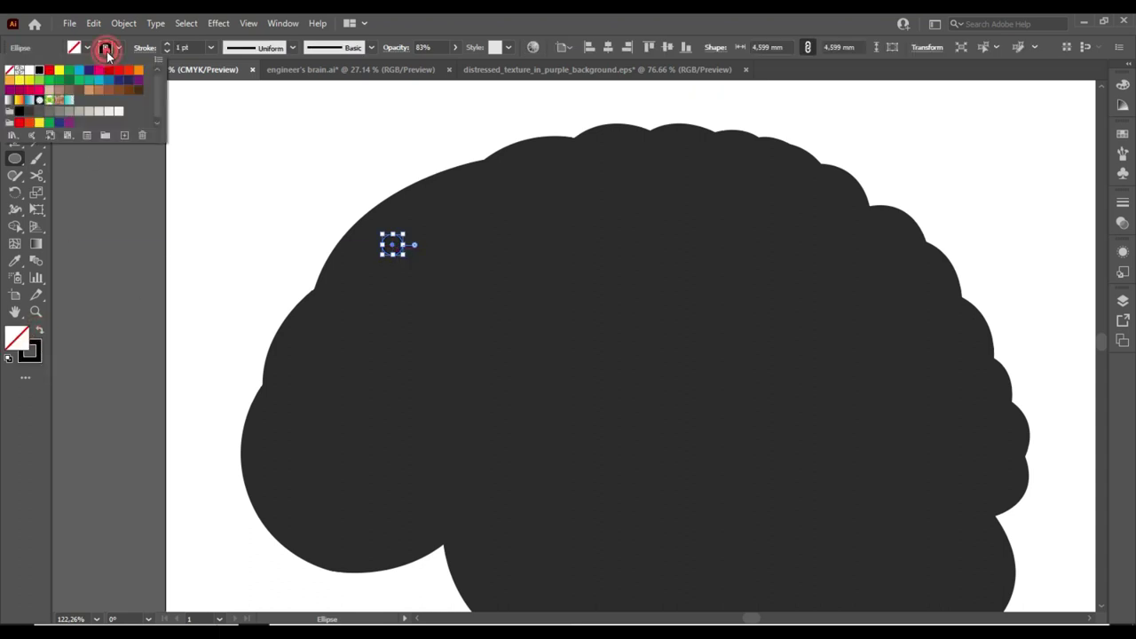
{"action": "left_click", "coordinate": [170, 48]}
{"action": "left_click", "coordinate": [418, 296]}
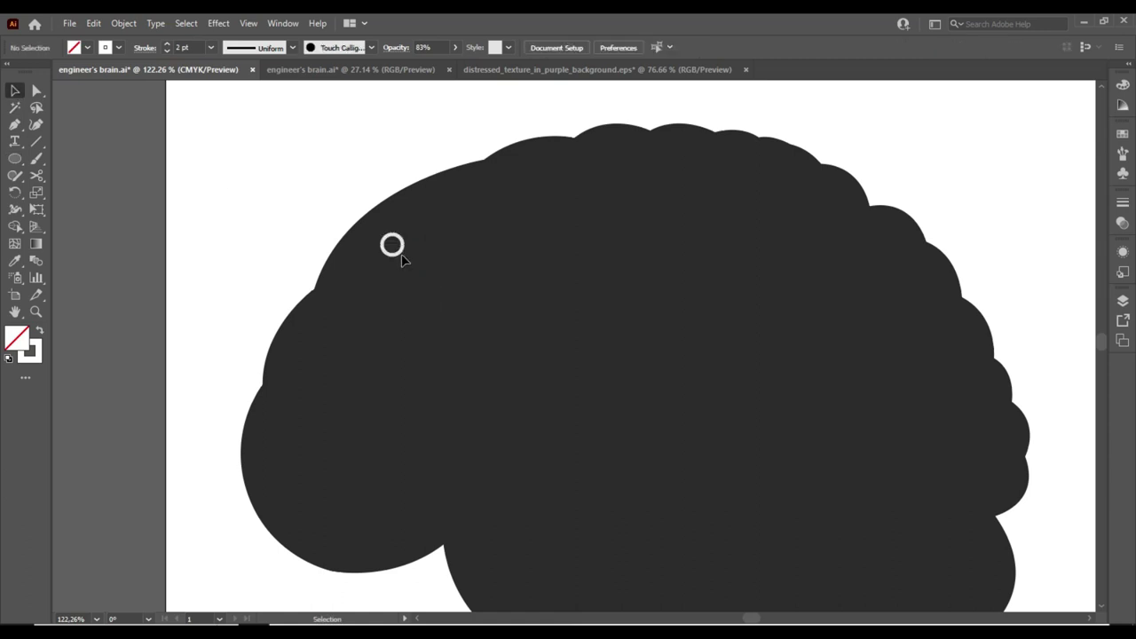
{"action": "left_click", "coordinate": [400, 255]}
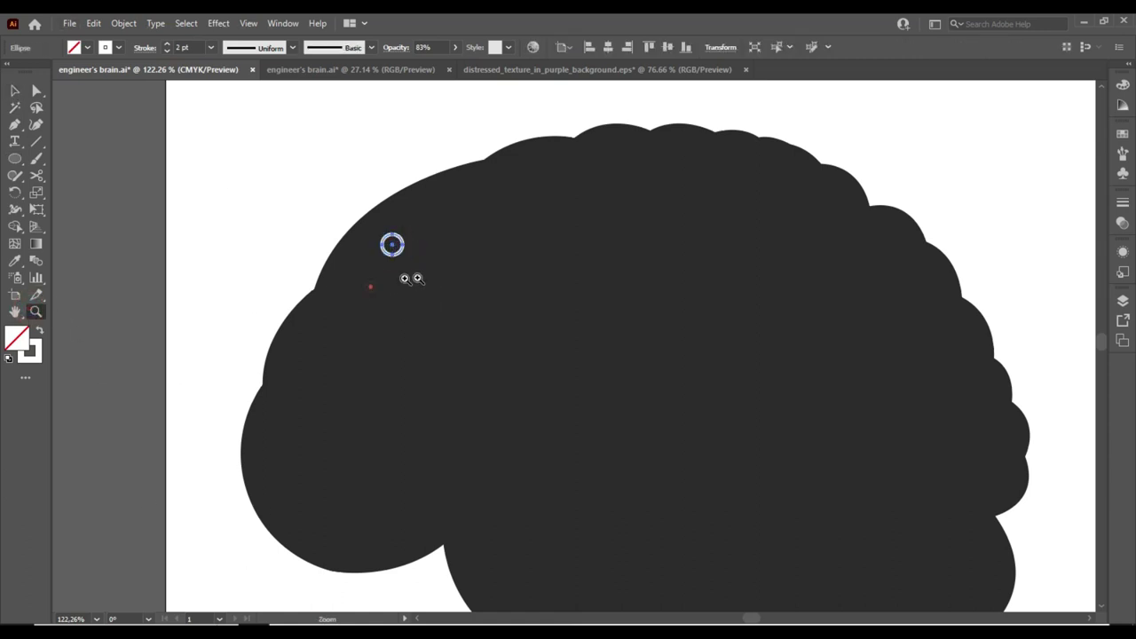
Zoom to 225% and Alt-drag ring copies down onto the brain's lower lobe.
{"action": "scroll", "coordinate": [399, 271], "scroll_direction": "up", "scroll_amount": 3}
{"action": "left_click_drag", "start_coordinate": [429, 202], "coordinate": [335, 380]}
{"action": "scroll", "coordinate": [313, 196], "scroll_direction": "down", "scroll_amount": 5}
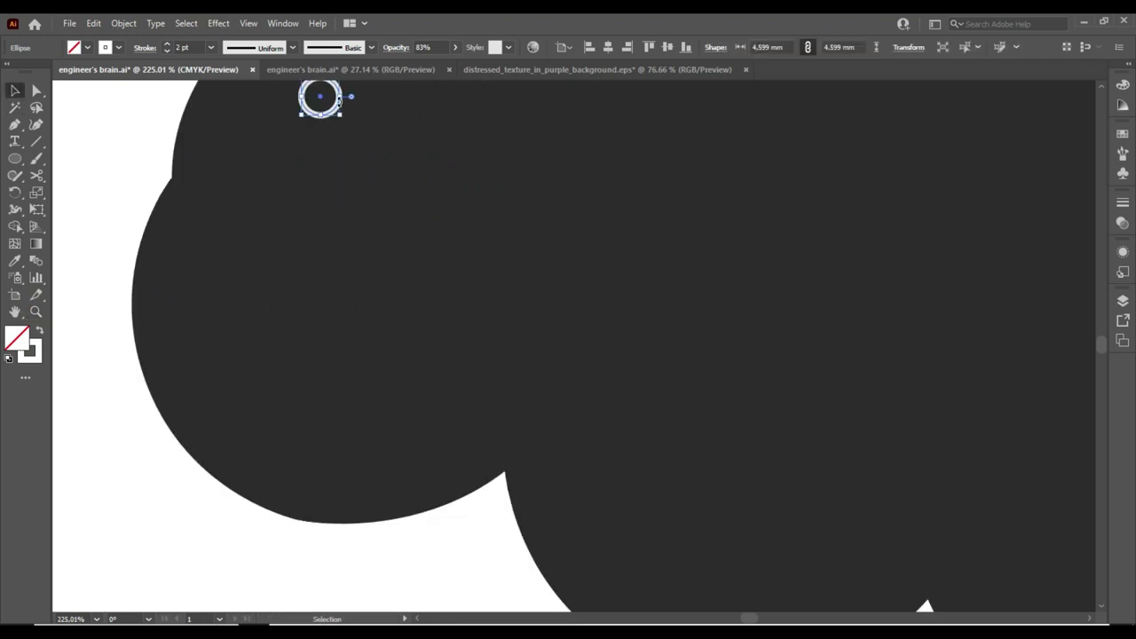
{"action": "left_click_drag", "start_coordinate": [337, 102], "coordinate": [238, 308]}
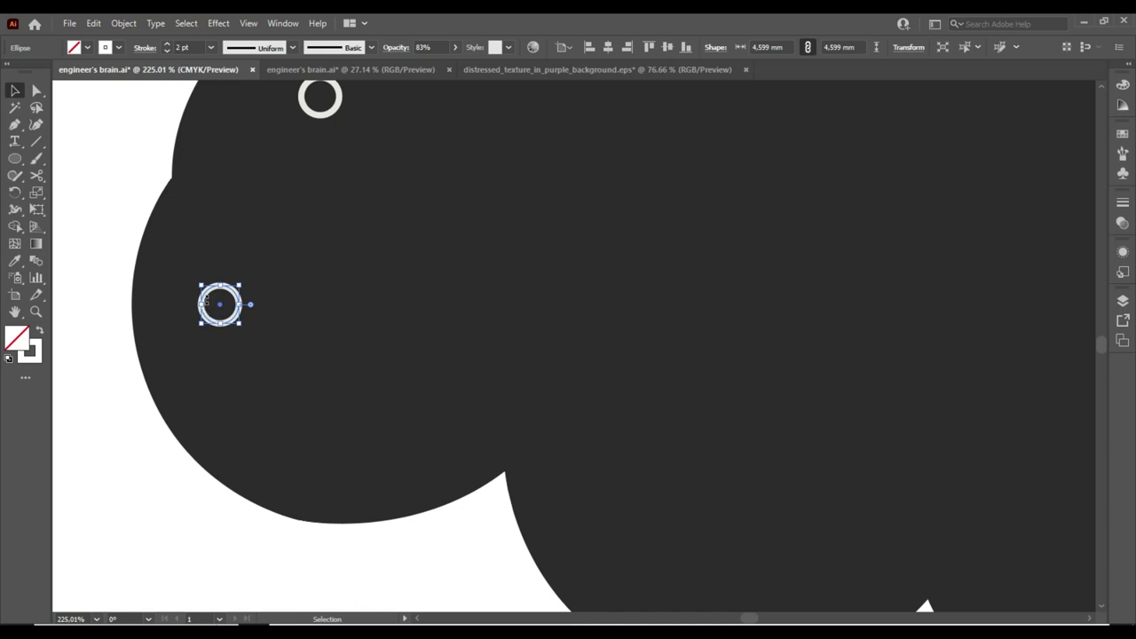
{"action": "left_click", "coordinate": [211, 261]}
{"action": "mouse_move", "coordinate": [219, 304]}
{"action": "left_mouse_down"}
{"action": "mouse_move", "coordinate": [373, 428]}
{"action": "mouse_move", "coordinate": [617, 471]}
{"action": "mouse_move", "coordinate": [598, 516]}
{"action": "left_mouse_up"}
{"action": "scroll", "coordinate": [603, 355], "scroll_direction": "down", "scroll_amount": 3}
{"action": "left_click", "coordinate": [609, 237]}
{"action": "left_click_drag", "start_coordinate": [598, 326], "coordinate": [857, 409], "text": "alt"}
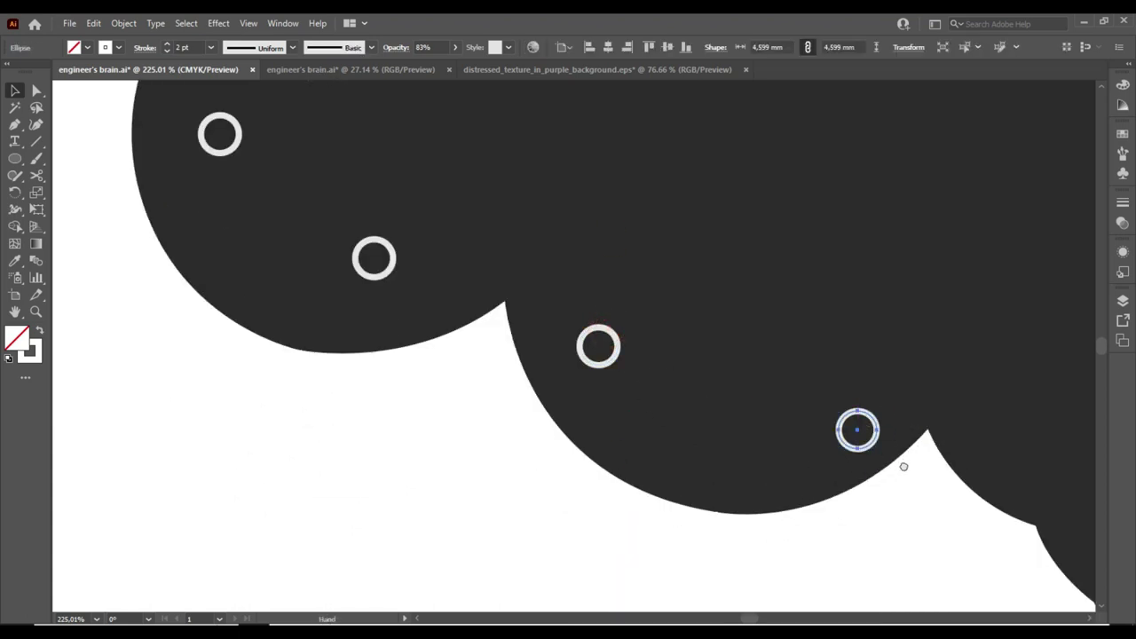
Place more ring copies toward the lower right and low on the brain stem.
{"action": "left_click_drag", "start_coordinate": [902, 464], "coordinate": [391, 386]}
{"action": "mouse_move", "coordinate": [350, 342]}
{"action": "left_mouse_down"}
{"action": "mouse_move", "coordinate": [521, 404]}
{"action": "mouse_move", "coordinate": [656, 530]}
{"action": "mouse_move", "coordinate": [669, 564]}
{"action": "left_mouse_up"}
{"action": "key", "text": "super"}
{"action": "key", "text": "super"}
{"action": "scroll", "coordinate": [672, 533], "scroll_direction": "down", "scroll_amount": 3}
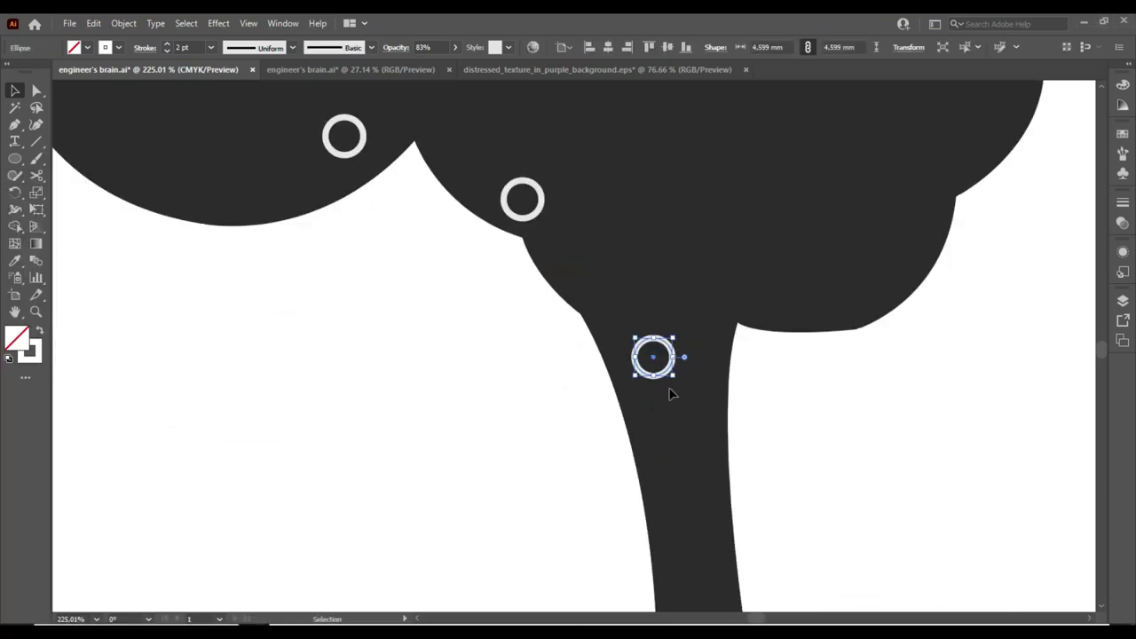
{"action": "left_click_drag", "start_coordinate": [661, 378], "coordinate": [661, 419], "text": "alt"}
{"action": "left_click_drag", "start_coordinate": [691, 533], "coordinate": [697, 576], "text": "alt"}
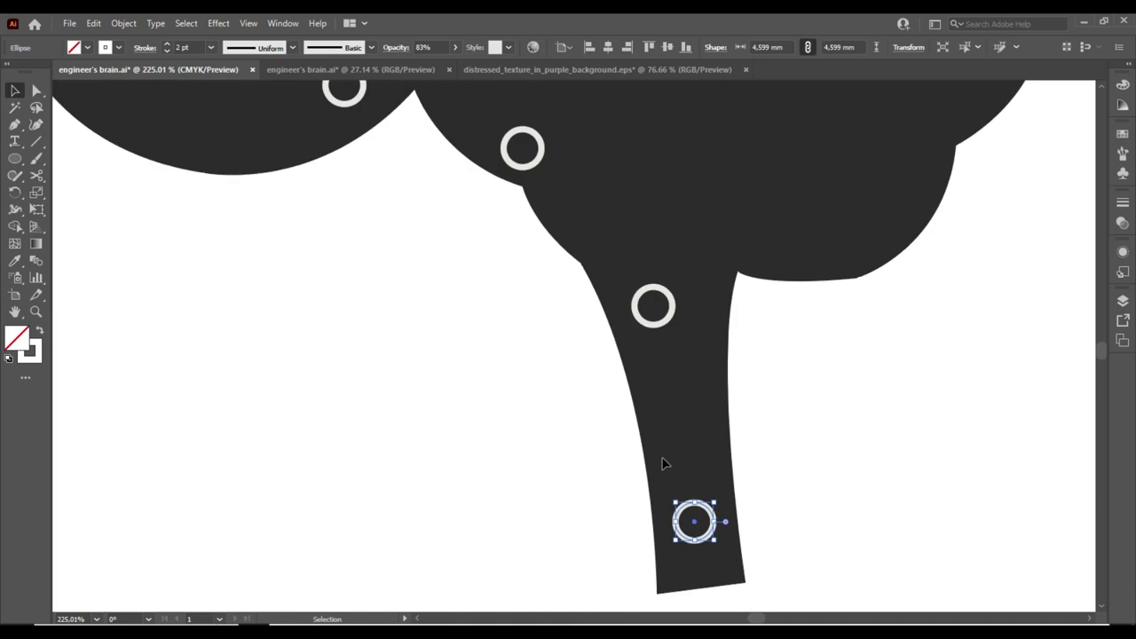
{"action": "scroll", "coordinate": [692, 533], "scroll_direction": "up", "scroll_amount": 2}
{"action": "left_click", "coordinate": [672, 388]}
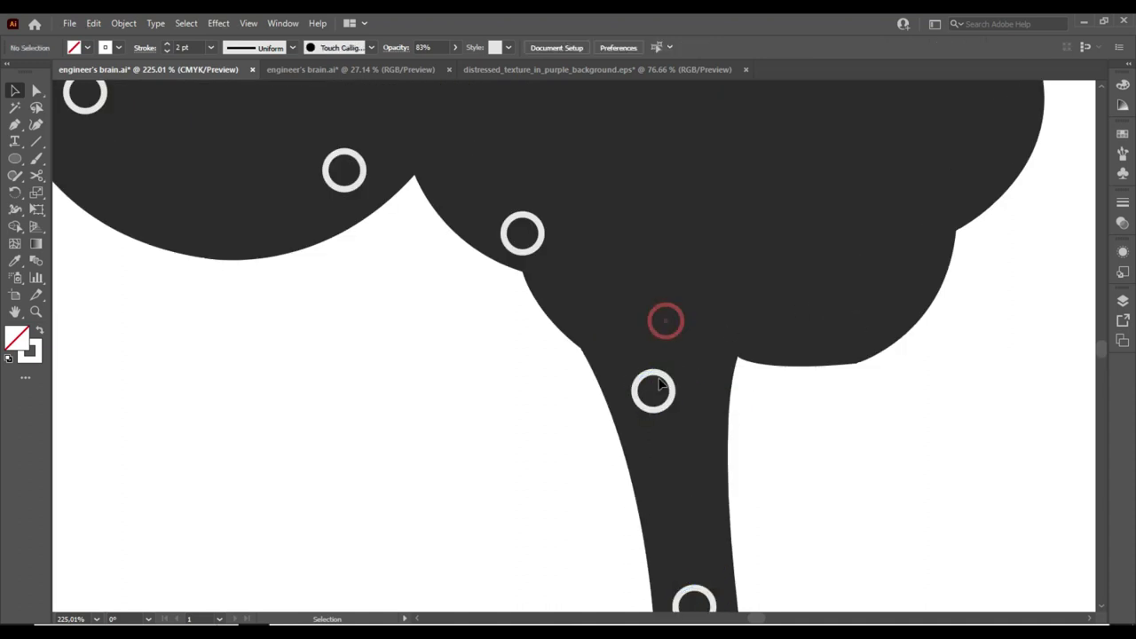
Alt-drag further ring copies up along the brain's right edge.
{"action": "left_click_drag", "start_coordinate": [654, 390], "coordinate": [861, 296], "text": "alt"}
{"action": "scroll", "coordinate": [868, 393], "scroll_direction": "up", "scroll_amount": 2}
{"action": "left_click_drag", "start_coordinate": [868, 393], "coordinate": [972, 139], "text": "alt"}
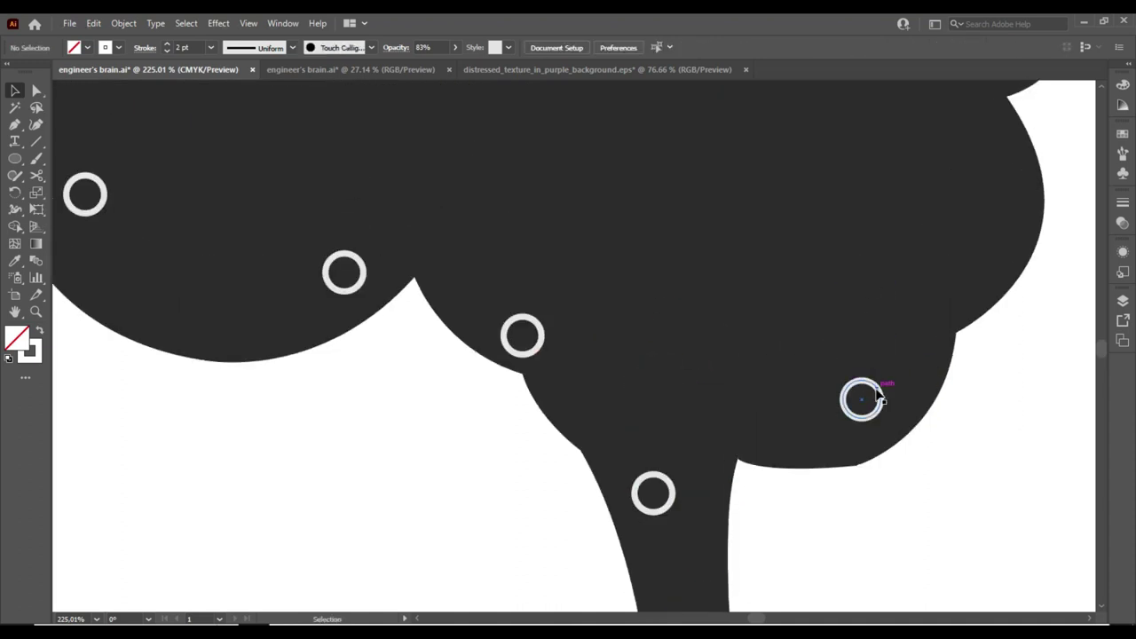
{"action": "scroll", "coordinate": [897, 319], "scroll_direction": "up", "scroll_amount": 2}
{"action": "scroll", "coordinate": [958, 394], "scroll_direction": "up", "scroll_amount": 3}
{"action": "left_click_drag", "start_coordinate": [960, 399], "coordinate": [992, 211], "text": "alt"}
{"action": "scroll", "coordinate": [994, 217], "scroll_direction": "up", "scroll_amount": 3}
{"action": "left_click_drag", "start_coordinate": [1001, 366], "coordinate": [899, 133], "text": "alt"}
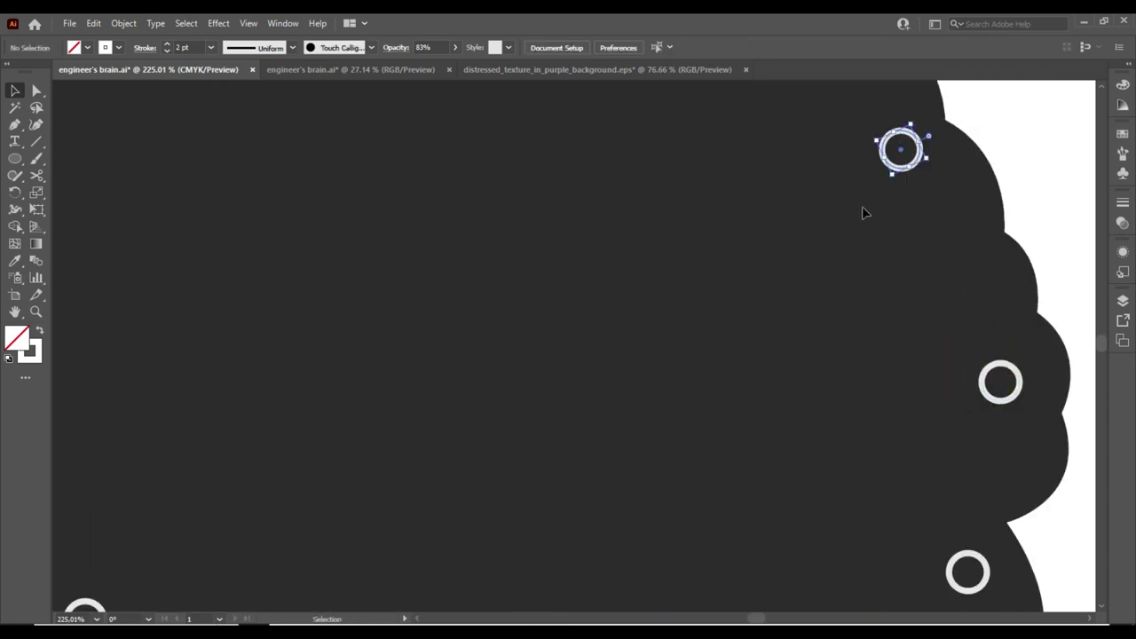
{"action": "scroll", "coordinate": [898, 355], "scroll_direction": "up", "scroll_amount": 3}
{"action": "left_click_drag", "start_coordinate": [899, 346], "coordinate": [685, 153], "text": "alt"}
Alt-drag ring copies across the brain's left side and lower area.
{"action": "scroll", "coordinate": [685, 155], "scroll_direction": "up", "scroll_amount": 2}
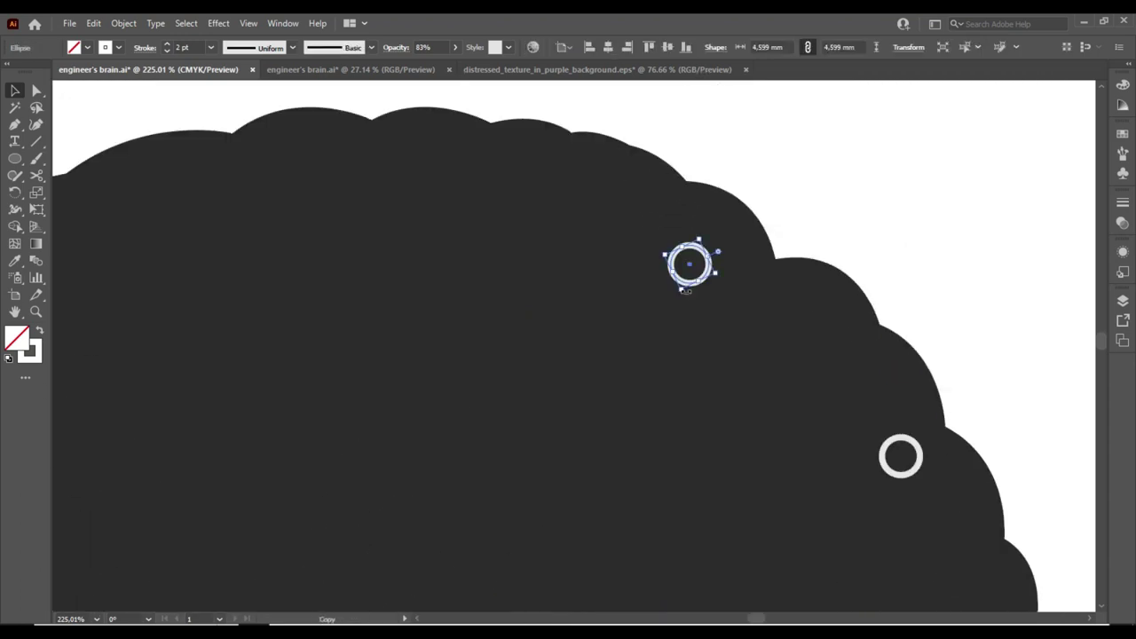
{"action": "mouse_move", "coordinate": [685, 252]}
{"action": "left_mouse_down", "text": "alt"}
{"action": "mouse_move", "coordinate": [470, 175]}
{"action": "mouse_move", "coordinate": [215, 186]}
{"action": "left_mouse_up", "text": "alt"}
{"action": "scroll", "coordinate": [476, 261], "scroll_direction": "down", "scroll_amount": 1}
{"action": "left_click_drag", "start_coordinate": [189, 316], "coordinate": [568, 264]}
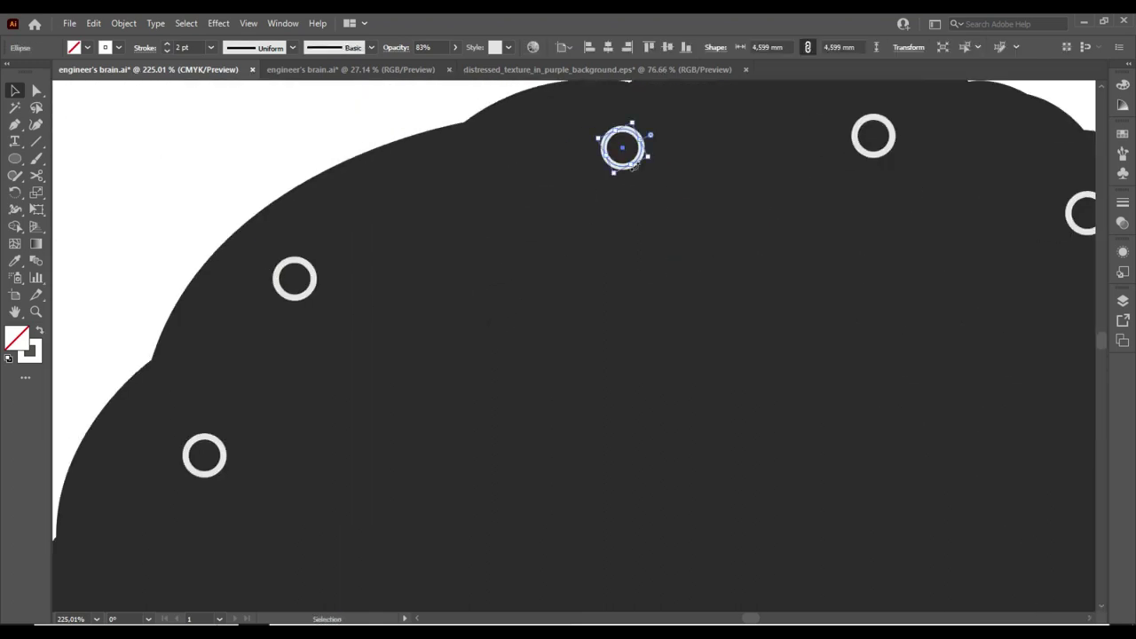
{"action": "left_click", "coordinate": [614, 209]}
{"action": "mouse_move", "coordinate": [638, 168]}
{"action": "left_mouse_down"}
{"action": "mouse_move", "coordinate": [599, 187]}
{"action": "mouse_move", "coordinate": [510, 379]}
{"action": "mouse_move", "coordinate": [509, 350]}
{"action": "left_mouse_up"}
{"action": "scroll", "coordinate": [525, 329], "scroll_direction": "down", "scroll_amount": 2}
{"action": "mouse_move", "coordinate": [497, 266]}
{"action": "left_mouse_down"}
{"action": "mouse_move", "coordinate": [417, 455]}
{"action": "mouse_move", "coordinate": [485, 399]}
{"action": "mouse_move", "coordinate": [319, 517]}
{"action": "left_mouse_up"}
{"action": "scroll", "coordinate": [411, 504], "scroll_direction": "down", "scroll_amount": 3}
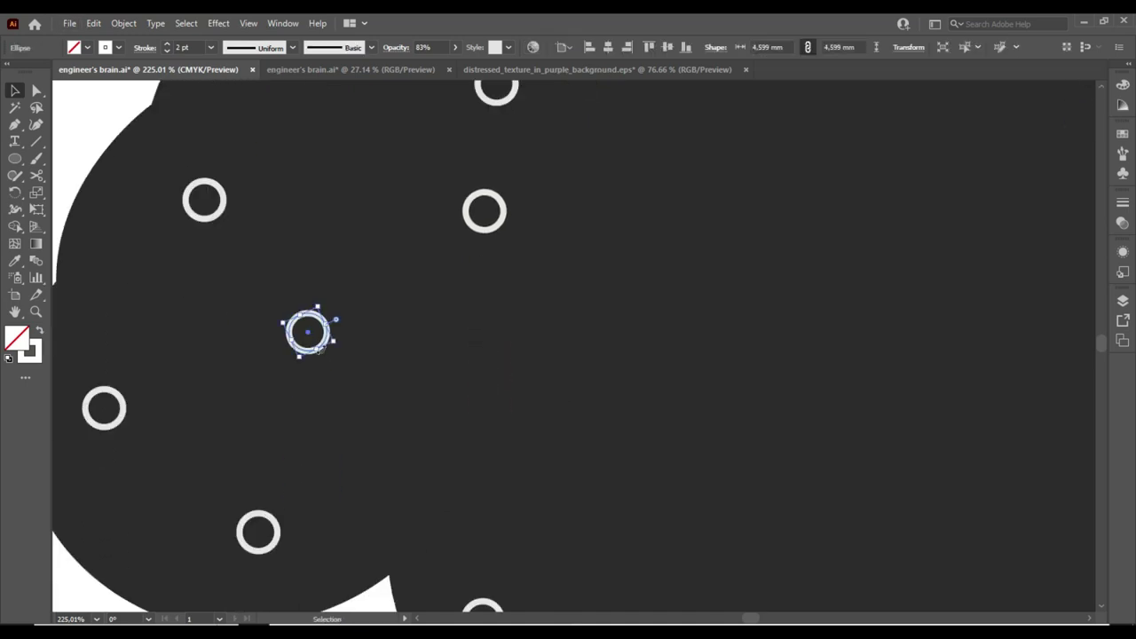
{"action": "left_click", "coordinate": [330, 345]}
{"action": "mouse_move", "coordinate": [308, 332]}
{"action": "left_mouse_down", "text": "alt"}
{"action": "mouse_move", "coordinate": [472, 357]}
{"action": "mouse_move", "coordinate": [434, 530]}
{"action": "mouse_move", "coordinate": [645, 459]}
{"action": "left_mouse_up", "text": "alt"}
Add ring copies on the lower lobe and spread more toward the right.
{"action": "left_click", "coordinate": [434, 530]}
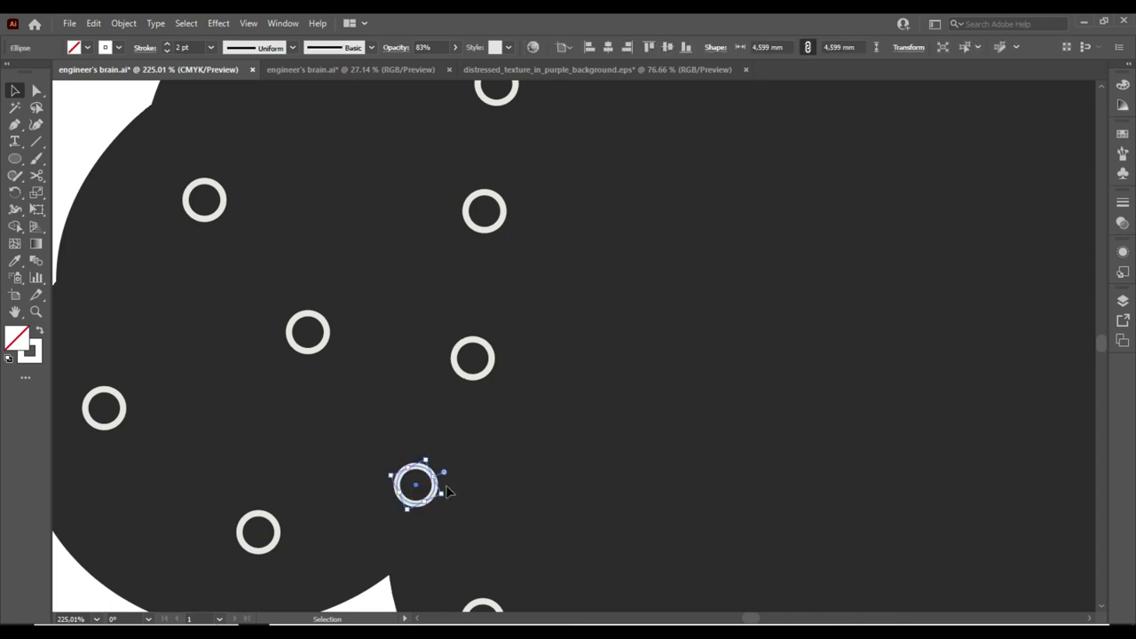
{"action": "scroll", "coordinate": [646, 281], "scroll_direction": "down", "scroll_amount": 3}
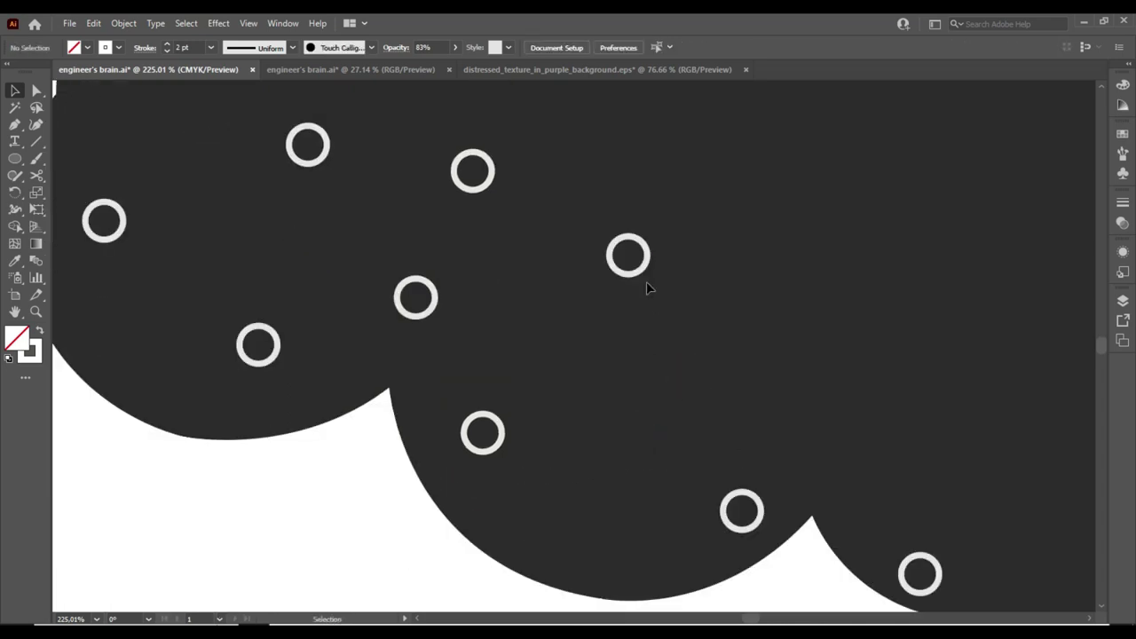
{"action": "left_click_drag", "start_coordinate": [635, 366], "coordinate": [635, 430], "text": "alt"}
{"action": "left_click", "coordinate": [648, 271]}
{"action": "left_click_drag", "start_coordinate": [629, 256], "coordinate": [822, 329]}
{"action": "scroll", "coordinate": [907, 462], "scroll_direction": "up", "scroll_amount": 1}
{"action": "left_click_drag", "start_coordinate": [978, 423], "coordinate": [595, 313]}
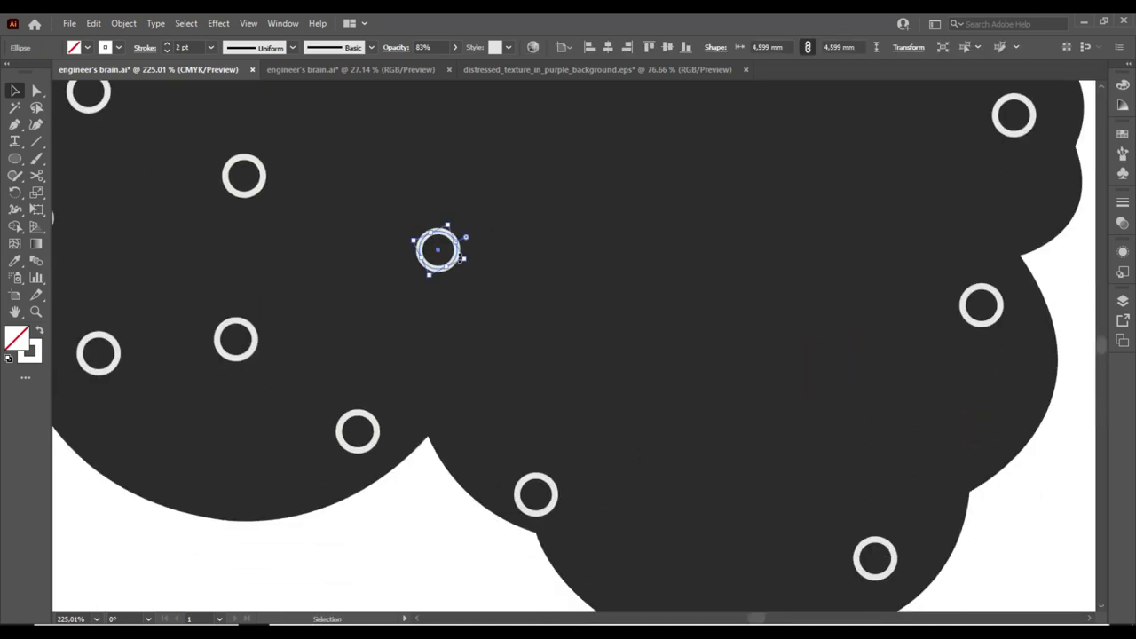
{"action": "left_click", "coordinate": [515, 284]}
{"action": "mouse_move", "coordinate": [458, 255]}
{"action": "left_mouse_down", "text": "alt"}
{"action": "mouse_move", "coordinate": [723, 521]}
{"action": "mouse_move", "coordinate": [729, 576]}
{"action": "left_mouse_up", "text": "alt"}
{"action": "left_click_drag", "start_coordinate": [710, 506], "coordinate": [789, 344], "text": "alt"}
Scatter further ring copies across the brain's right, central and upper areas.
{"action": "scroll", "coordinate": [780, 426], "scroll_direction": "up", "scroll_amount": 2}
{"action": "mouse_move", "coordinate": [784, 457]}
{"action": "left_mouse_down", "text": "alt"}
{"action": "mouse_move", "coordinate": [671, 310]}
{"action": "mouse_move", "coordinate": [874, 266]}
{"action": "left_mouse_up", "text": "alt"}
{"action": "scroll", "coordinate": [870, 344], "scroll_direction": "up", "scroll_amount": 1}
{"action": "mouse_move", "coordinate": [688, 366]}
{"action": "left_mouse_down", "text": "alt"}
{"action": "mouse_move", "coordinate": [512, 233]}
{"action": "mouse_move", "coordinate": [697, 179]}
{"action": "left_mouse_up", "text": "alt"}
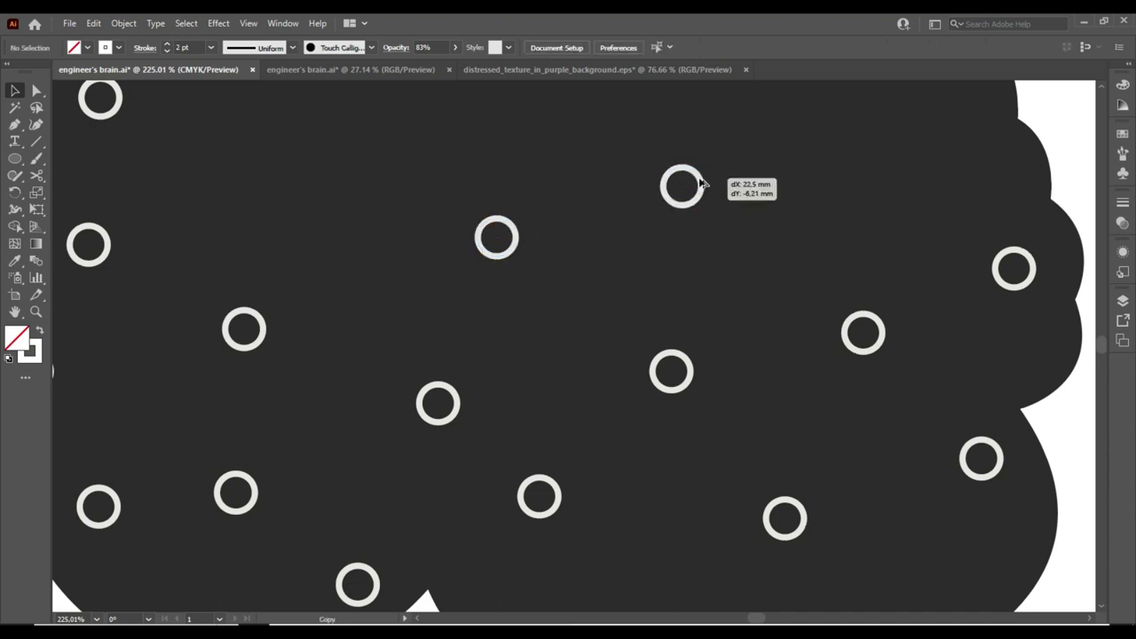
{"action": "scroll", "coordinate": [697, 179], "scroll_direction": "up", "scroll_amount": 2}
{"action": "left_click_drag", "start_coordinate": [701, 304], "coordinate": [884, 293], "text": "alt"}
{"action": "scroll", "coordinate": [885, 293], "scroll_direction": "up", "scroll_amount": 1}
{"action": "left_click_drag", "start_coordinate": [687, 367], "coordinate": [711, 203], "text": "alt"}
{"action": "left_click", "coordinate": [573, 317]}
{"action": "mouse_move", "coordinate": [500, 411]}
{"action": "left_mouse_down", "text": "alt"}
{"action": "mouse_move", "coordinate": [485, 222]}
{"action": "mouse_move", "coordinate": [299, 333]}
{"action": "mouse_move", "coordinate": [276, 187]}
{"action": "left_mouse_up", "text": "alt"}
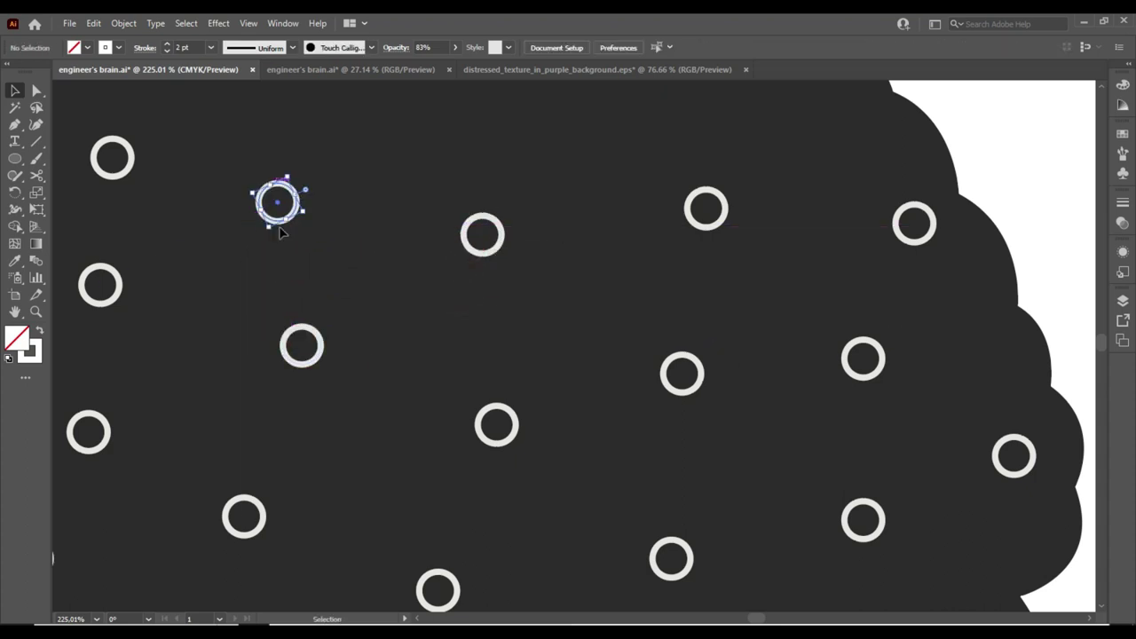
{"action": "scroll", "coordinate": [276, 187], "scroll_direction": "up", "scroll_amount": 3}
{"action": "mouse_move", "coordinate": [278, 364]}
{"action": "left_mouse_down", "text": "alt"}
{"action": "mouse_move", "coordinate": [352, 252]}
{"action": "mouse_move", "coordinate": [566, 281]}
{"action": "left_mouse_up", "text": "alt"}
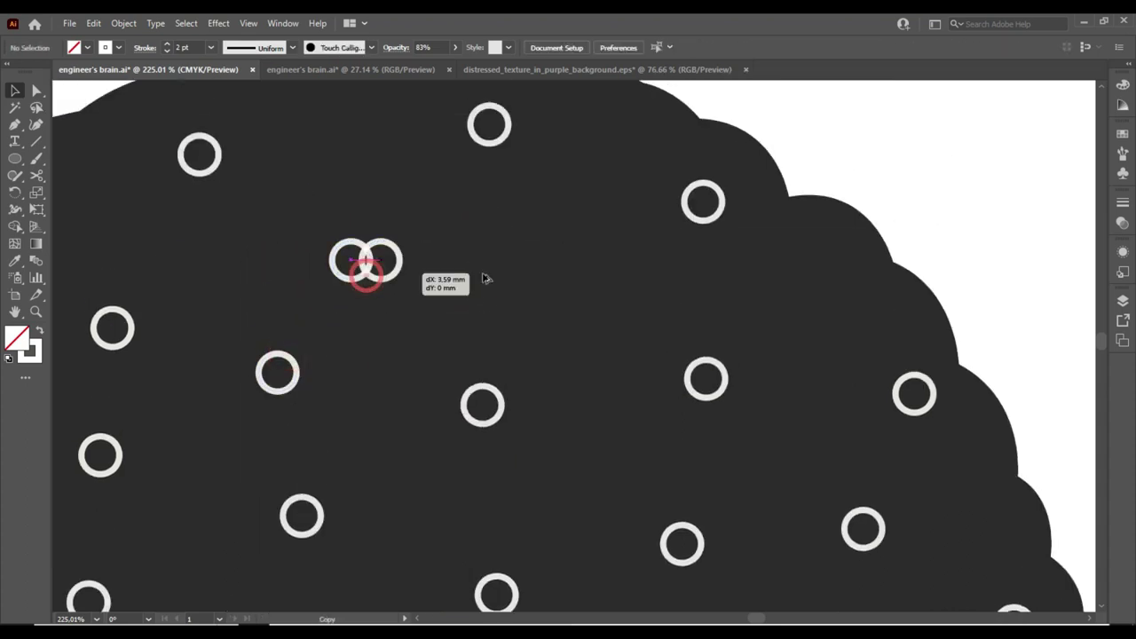
{"action": "scroll", "coordinate": [610, 383], "scroll_direction": "up", "scroll_amount": 2}
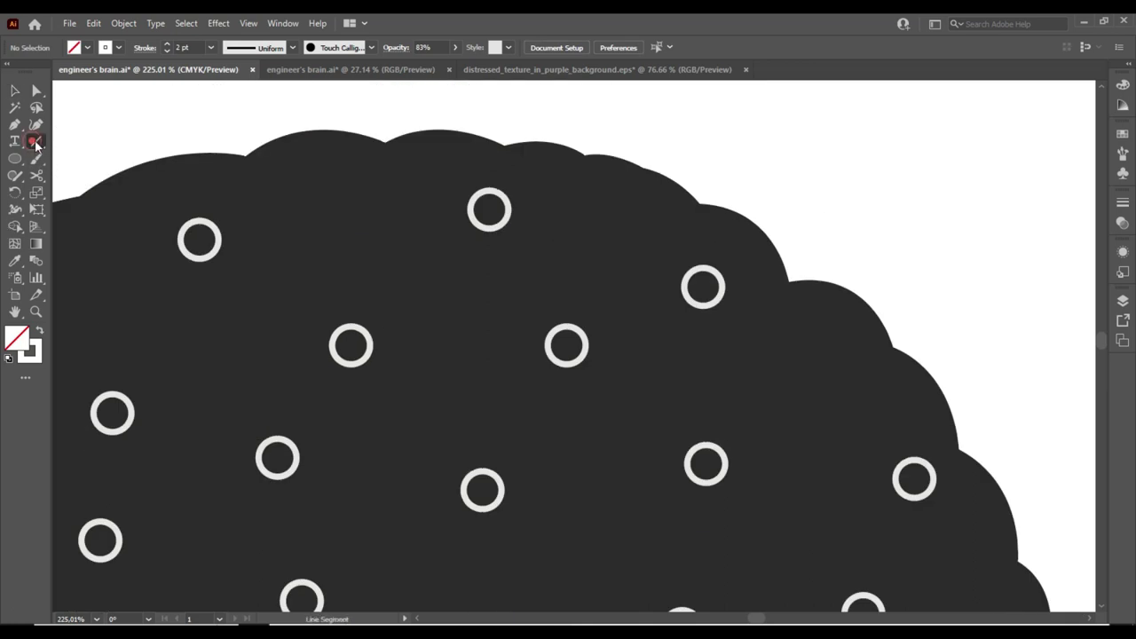
Draw the first bent line traces joining rings across the upper-left brain.
{"action": "left_click", "coordinate": [471, 209]}
{"action": "left_click", "coordinate": [601, 364]}
{"action": "mouse_move", "coordinate": [470, 209]}
{"action": "left_mouse_down"}
{"action": "mouse_move", "coordinate": [218, 244]}
{"action": "mouse_move", "coordinate": [330, 225]}
{"action": "mouse_move", "coordinate": [343, 305]}
{"action": "mouse_move", "coordinate": [393, 248]}
{"action": "left_mouse_up"}
{"action": "left_click_drag", "start_coordinate": [216, 246], "coordinate": [416, 266]}
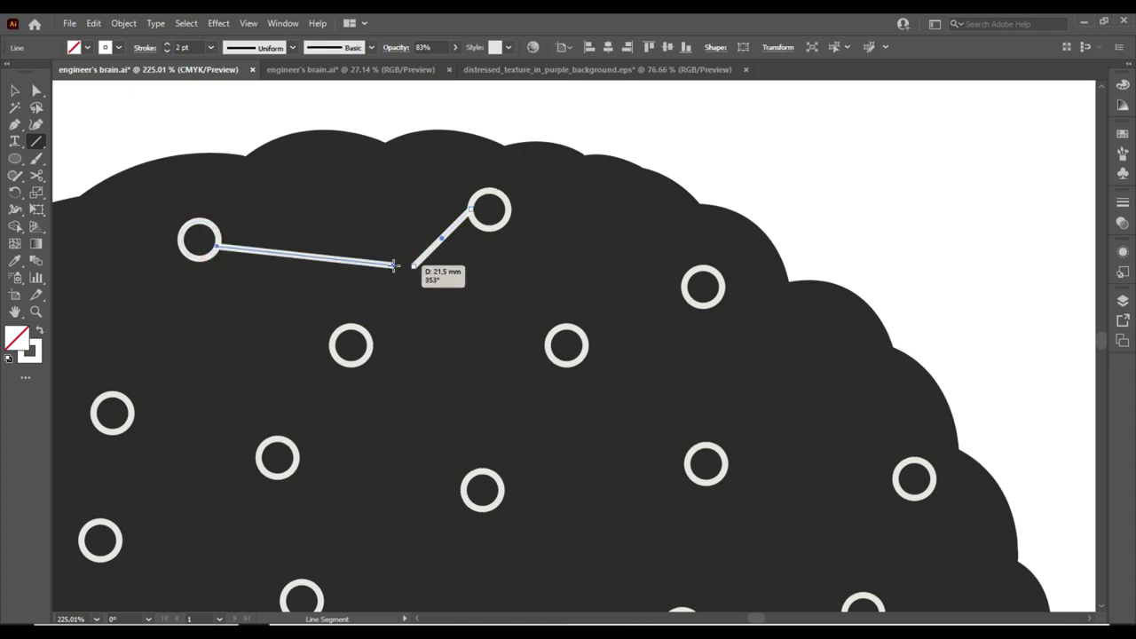
{"action": "left_click_drag", "start_coordinate": [368, 336], "coordinate": [540, 324]}
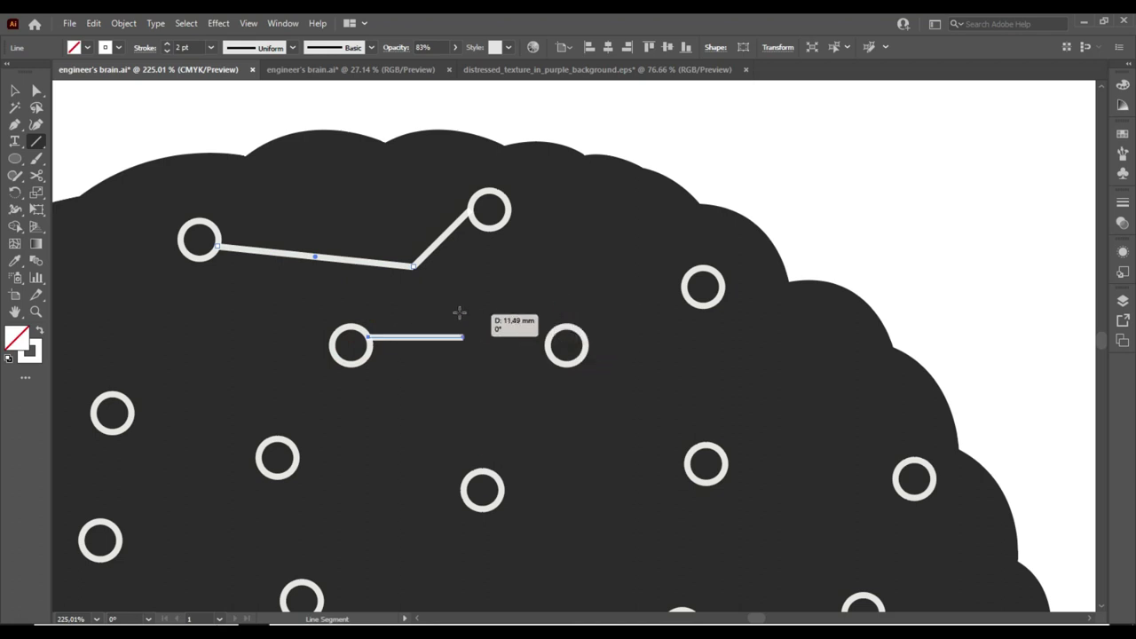
{"action": "left_click_drag", "start_coordinate": [541, 324], "coordinate": [471, 286]}
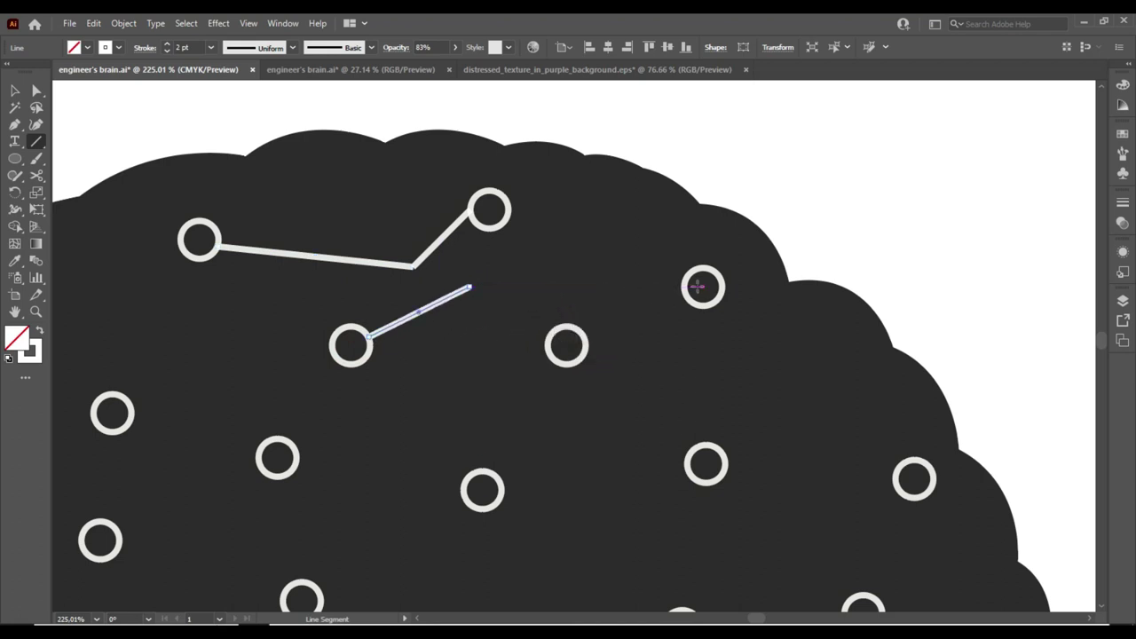
{"action": "left_click_drag", "start_coordinate": [684, 287], "coordinate": [469, 287]}
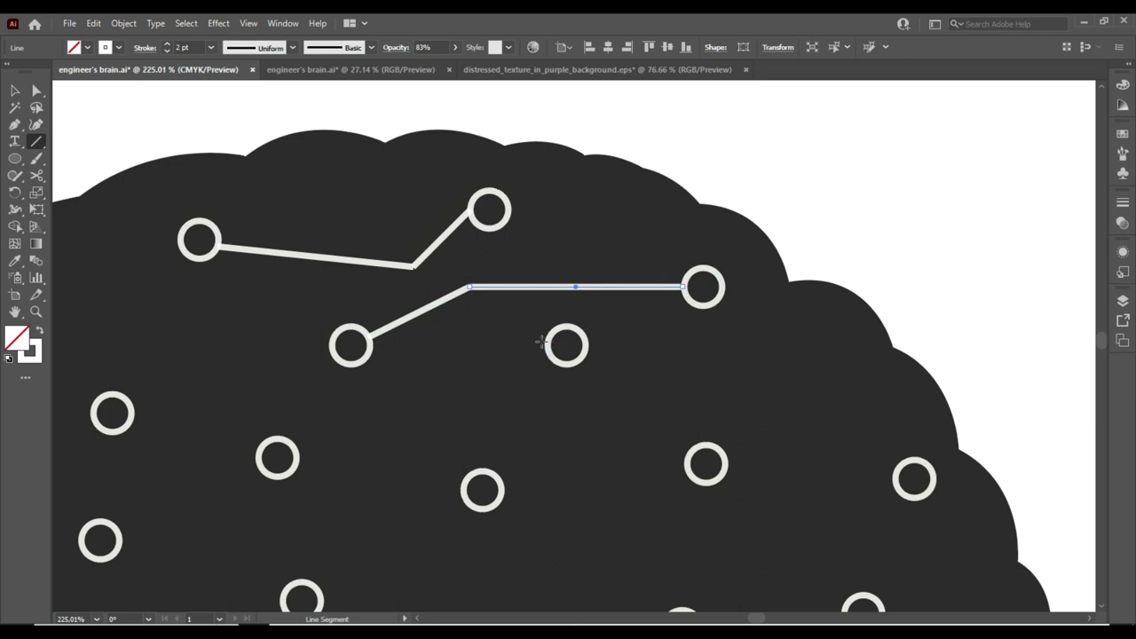
Add horizontal, vertical and diagonal traces linking rings toward the lower lobe.
{"action": "left_click_drag", "start_coordinate": [548, 342], "coordinate": [482, 341]}
{"action": "left_click_drag", "start_coordinate": [482, 469], "coordinate": [482, 343]}
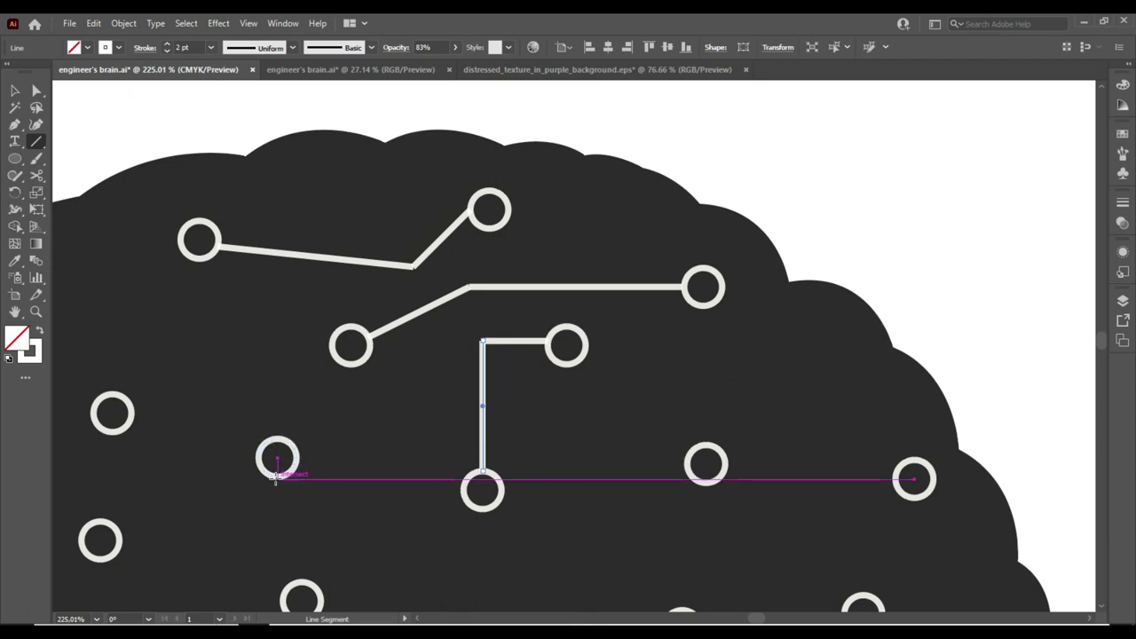
{"action": "scroll", "coordinate": [275, 477], "scroll_direction": "down", "scroll_amount": 2}
{"action": "left_click_drag", "start_coordinate": [698, 393], "coordinate": [530, 493]}
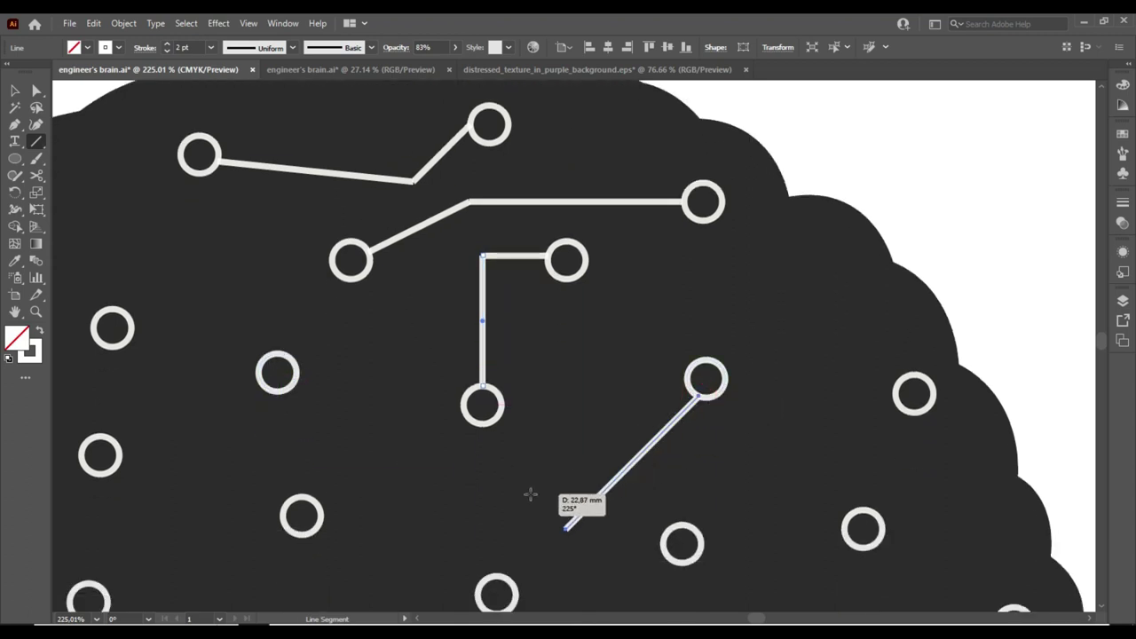
{"action": "left_click_drag", "start_coordinate": [290, 384], "coordinate": [484, 578]}
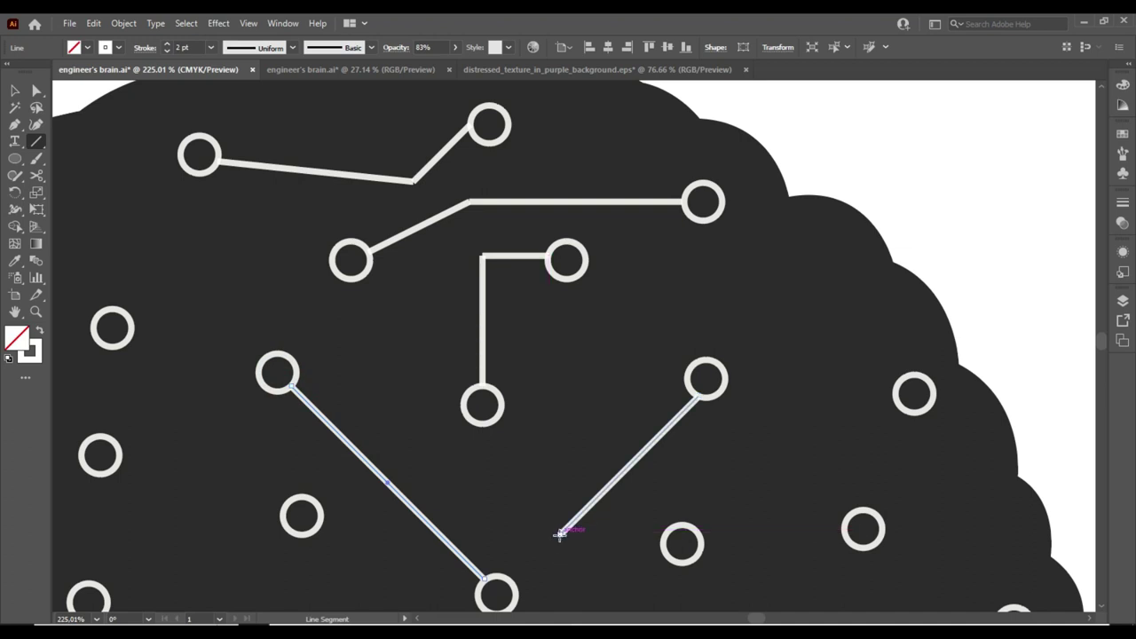
{"action": "scroll", "coordinate": [561, 534], "scroll_direction": "down", "scroll_amount": 4}
{"action": "left_click_drag", "start_coordinate": [654, 541], "coordinate": [561, 363]}
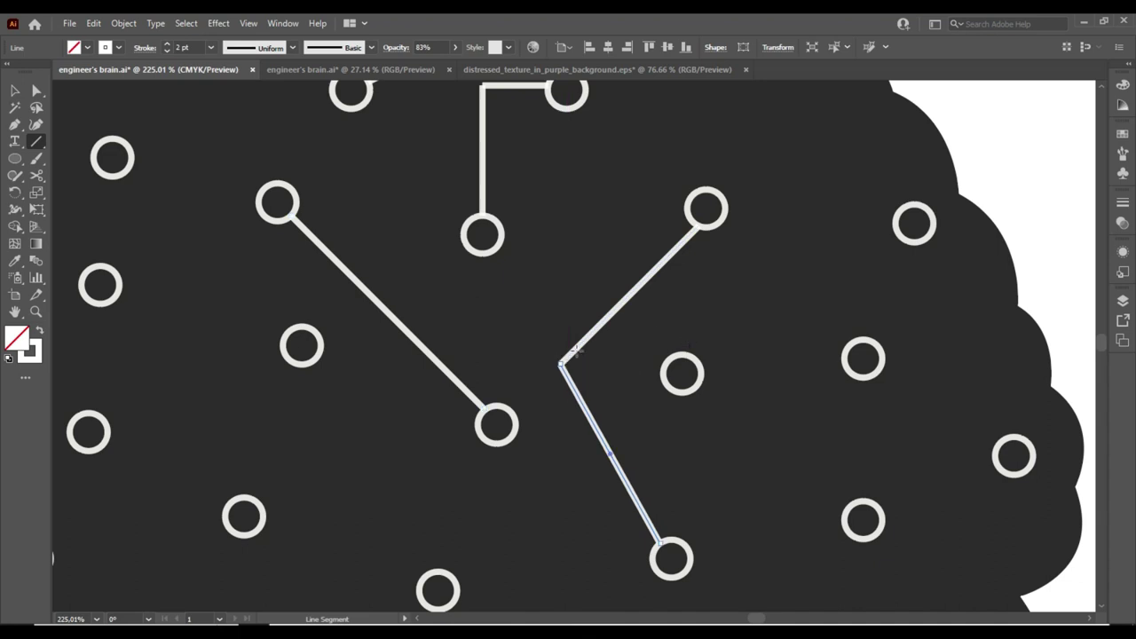
Connect the right and bottom-right rings, plus two rings on the left side.
{"action": "scroll", "coordinate": [650, 344], "scroll_direction": "up", "scroll_amount": 3}
{"action": "left_click_drag", "start_coordinate": [910, 377], "coordinate": [871, 474]}
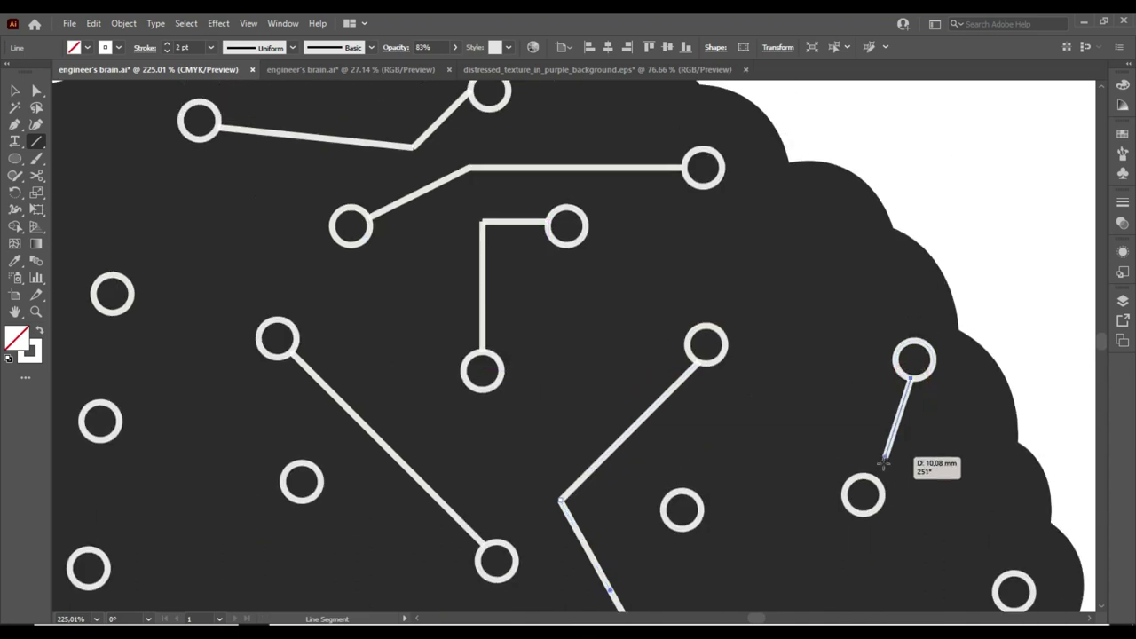
{"action": "left_click_drag", "start_coordinate": [700, 510], "coordinate": [848, 504]}
{"action": "left_click_drag", "start_coordinate": [1000, 578], "coordinate": [879, 508]}
{"action": "left_click_drag", "start_coordinate": [118, 428], "coordinate": [286, 470]}
{"action": "left_click_drag", "start_coordinate": [115, 312], "coordinate": [151, 307]}
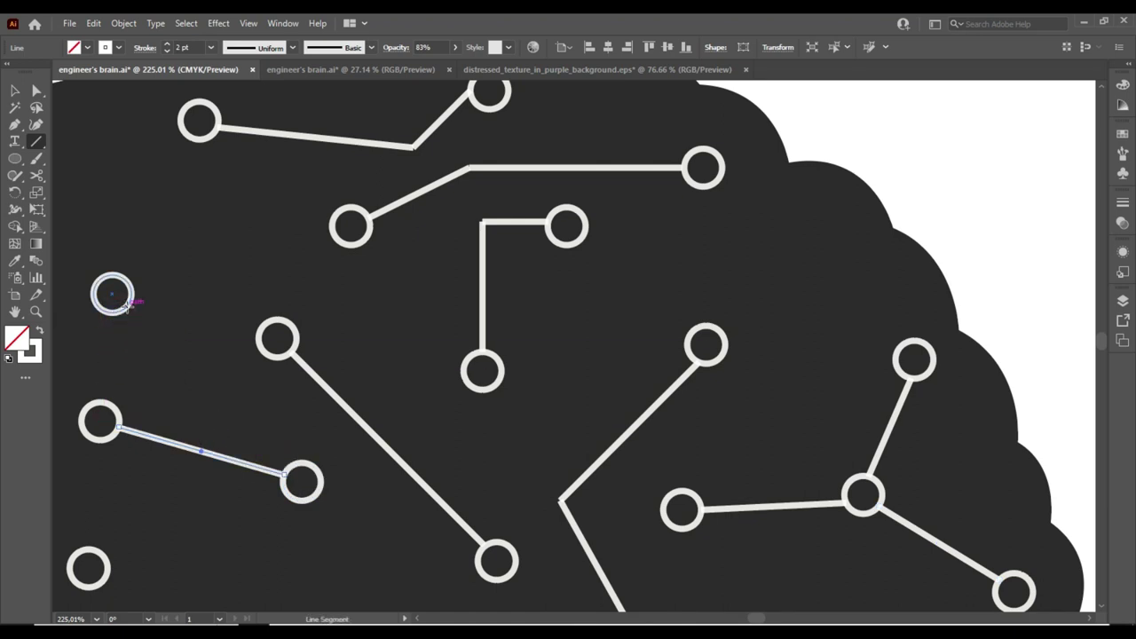
Draw more short and bent traces connecting rings on the brain's left lobe.
{"action": "scroll", "coordinate": [190, 251], "scroll_direction": "up", "scroll_amount": 3}
{"action": "scroll", "coordinate": [586, 297], "scroll_direction": "left", "scroll_amount": 10}
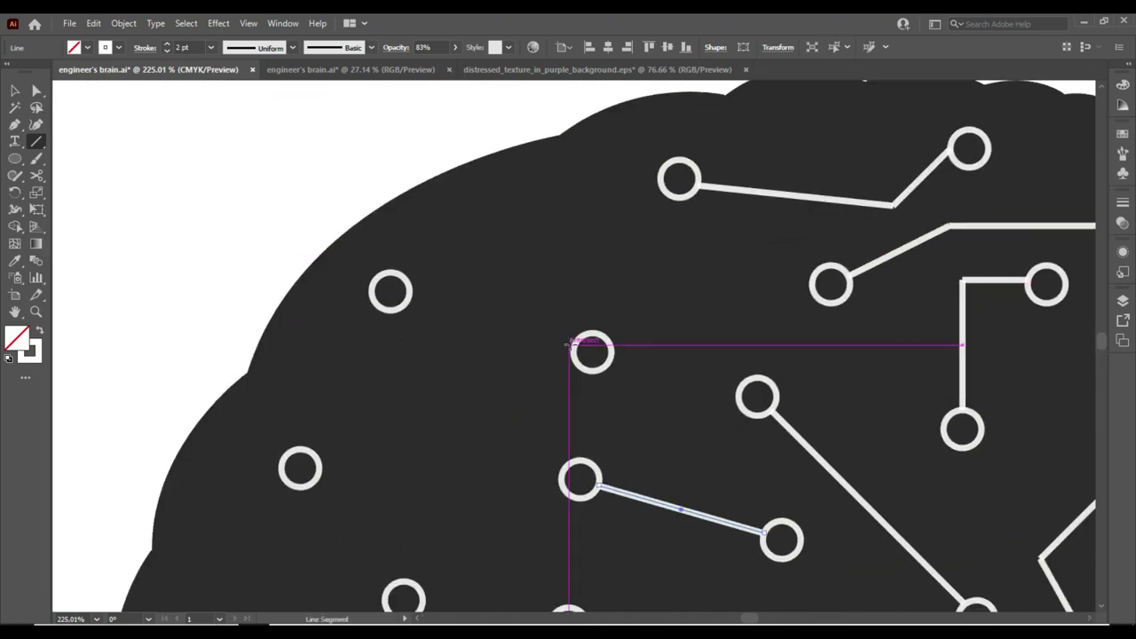
{"action": "mouse_move", "coordinate": [573, 344]}
{"action": "left_mouse_down"}
{"action": "mouse_move", "coordinate": [426, 304]}
{"action": "mouse_move", "coordinate": [306, 449]}
{"action": "left_mouse_up"}
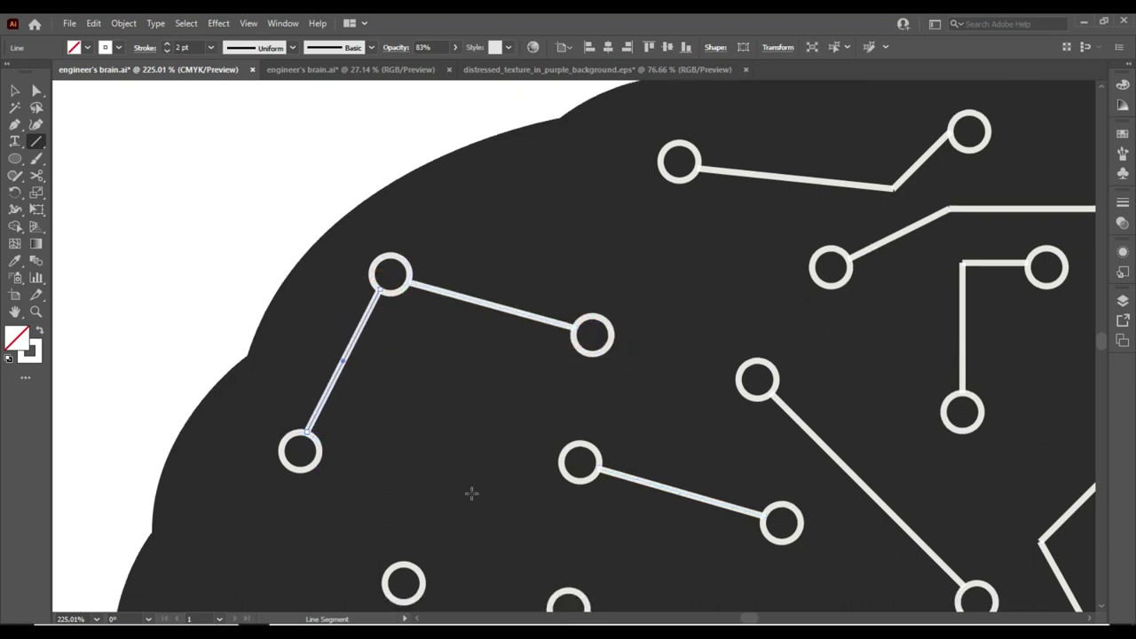
{"action": "scroll", "coordinate": [444, 453], "scroll_direction": "down", "scroll_amount": 5}
{"action": "left_click_drag", "start_coordinate": [420, 415], "coordinate": [550, 434]}
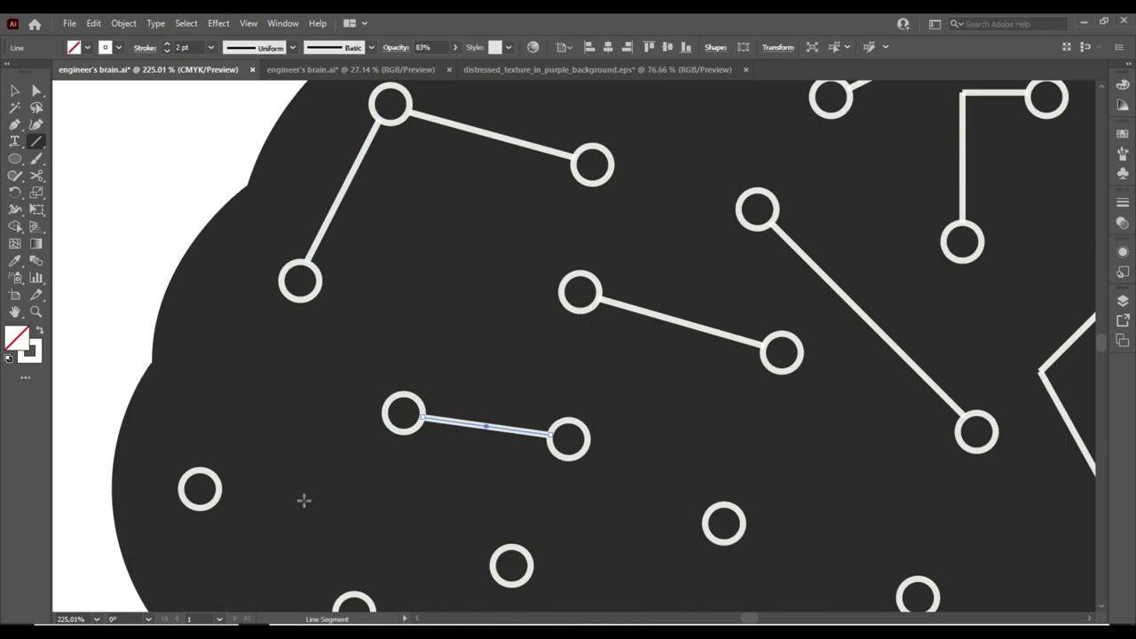
{"action": "scroll", "coordinate": [303, 500], "scroll_direction": "down", "scroll_amount": 2}
{"action": "left_click_drag", "start_coordinate": [219, 403], "coordinate": [395, 389]}
{"action": "left_click_drag", "start_coordinate": [497, 467], "coordinate": [395, 390]}
{"action": "scroll", "coordinate": [421, 510], "scroll_direction": "down", "scroll_amount": 2}
{"action": "left_click_drag", "start_coordinate": [373, 430], "coordinate": [544, 433]}
{"action": "left_click_drag", "start_coordinate": [568, 488], "coordinate": [547, 432]}
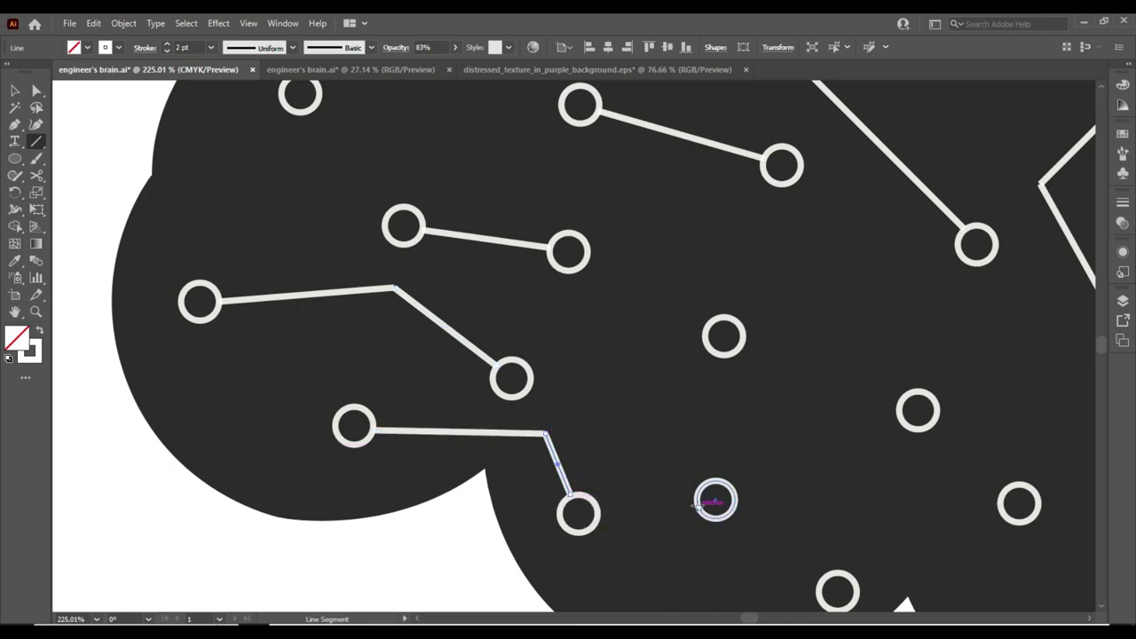
Link the remaining rings on the right side and stem with vertical, diagonal and bent traces.
{"action": "left_click_drag", "start_coordinate": [715, 482], "coordinate": [720, 354]}
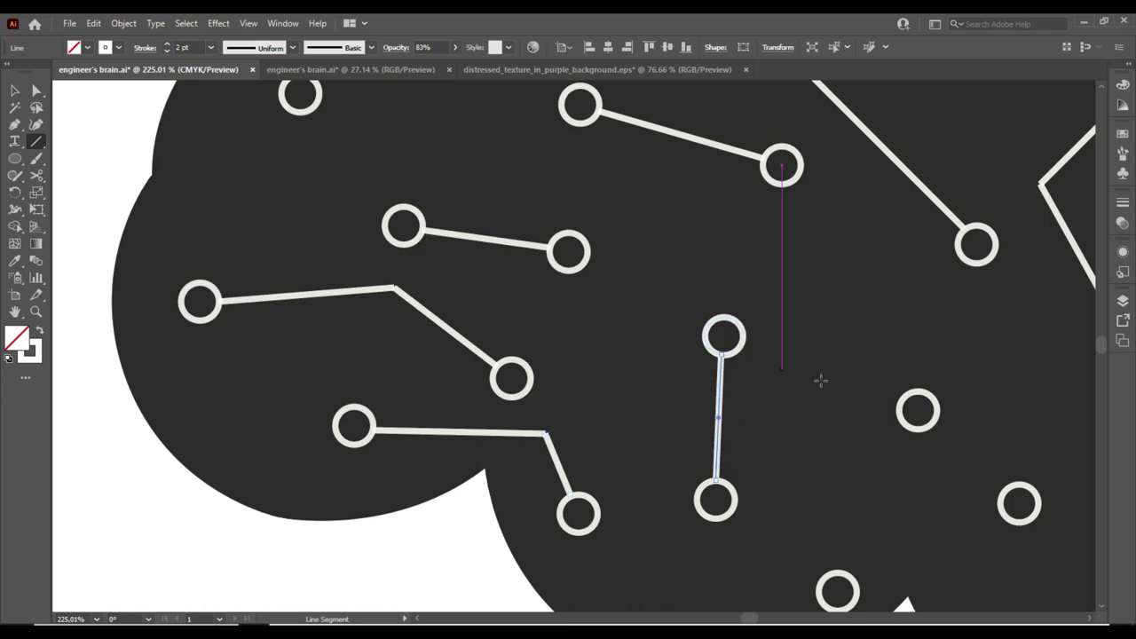
{"action": "left_click_drag", "start_coordinate": [918, 410], "coordinate": [1018, 501]}
{"action": "mouse_move", "coordinate": [770, 443]}
{"action": "left_mouse_down"}
{"action": "mouse_move", "coordinate": [613, 286]}
{"action": "mouse_move", "coordinate": [477, 225]}
{"action": "left_mouse_up"}
{"action": "left_click_drag", "start_coordinate": [561, 356], "coordinate": [676, 344]}
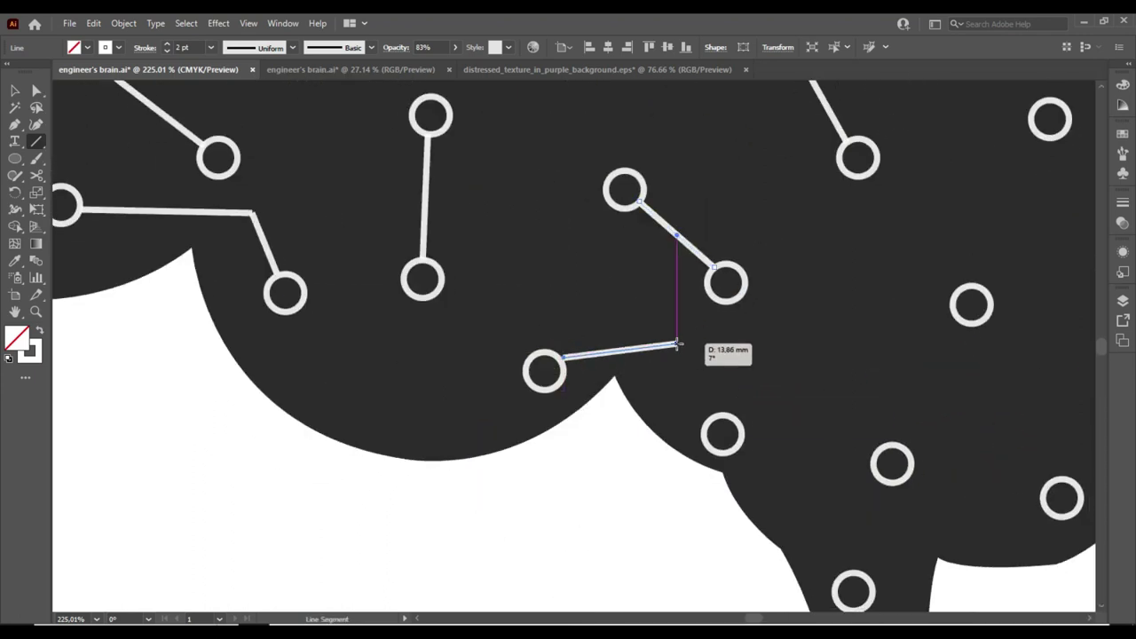
{"action": "left_click_drag", "start_coordinate": [715, 413], "coordinate": [676, 344]}
{"action": "left_click_drag", "start_coordinate": [862, 571], "coordinate": [885, 482]}
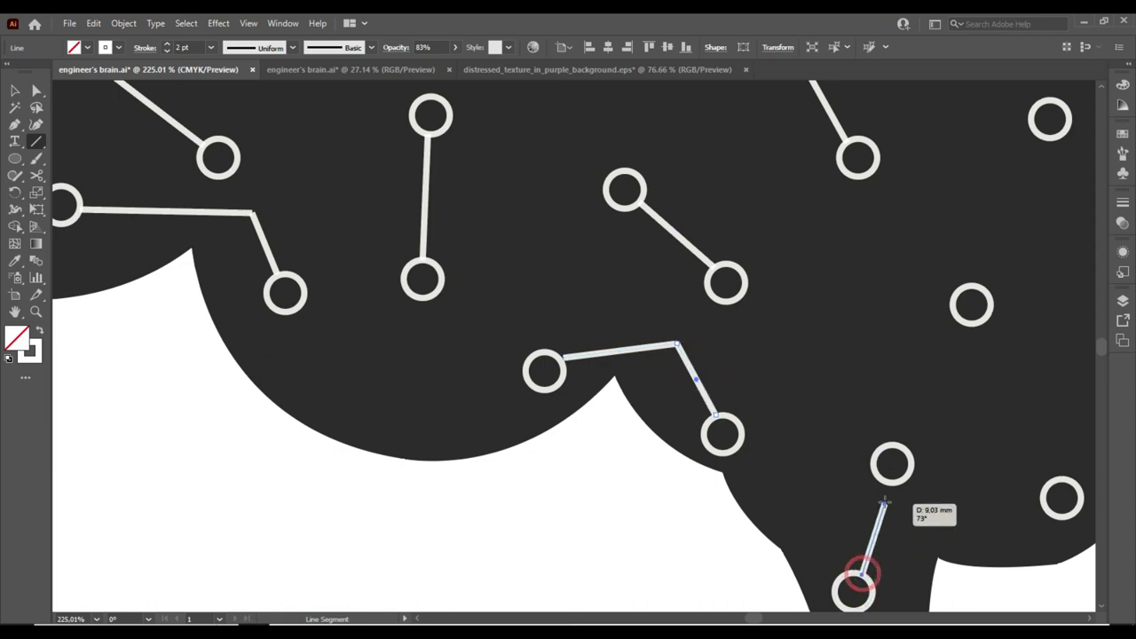
{"action": "left_click_drag", "start_coordinate": [1052, 480], "coordinate": [976, 321]}
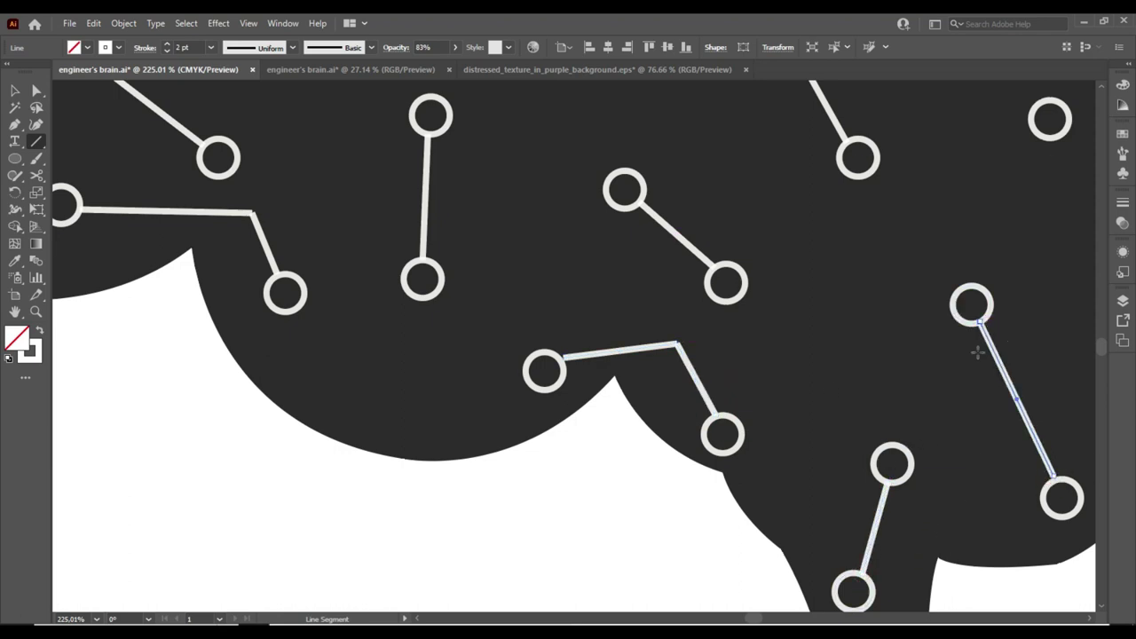
{"action": "mouse_move", "coordinate": [964, 209]}
{"action": "left_mouse_down"}
{"action": "mouse_move", "coordinate": [711, 402]}
{"action": "mouse_move", "coordinate": [623, 316]}
{"action": "left_mouse_up"}
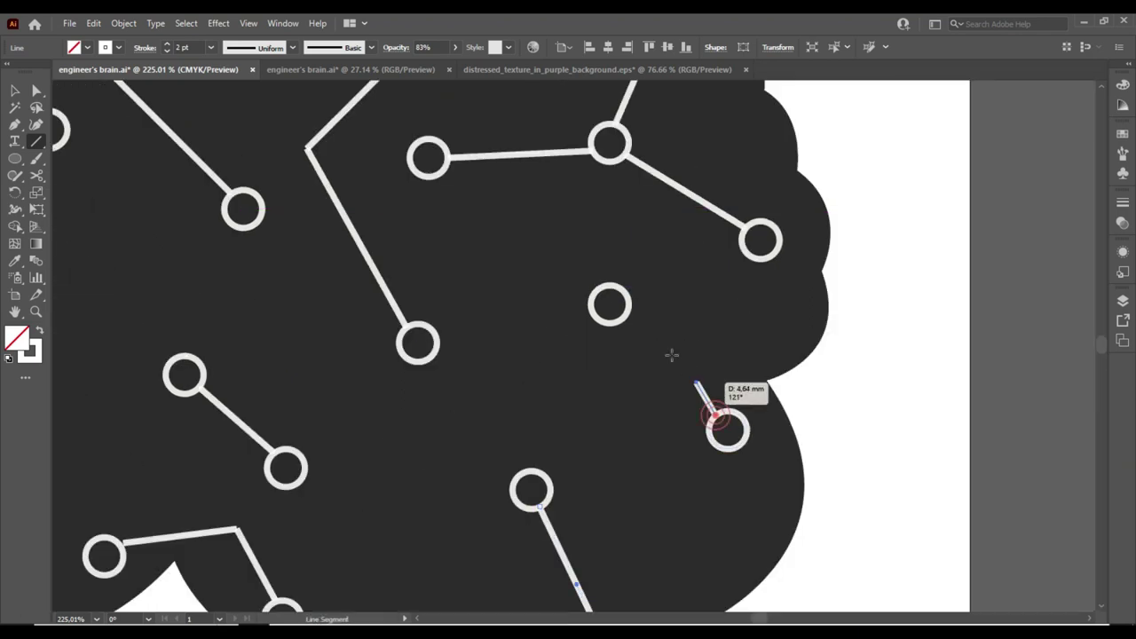
{"action": "left_click_drag", "start_coordinate": [373, 213], "coordinate": [689, 338]}
{"action": "left_click_drag", "start_coordinate": [674, 553], "coordinate": [621, 284]}
{"action": "mouse_move", "coordinate": [773, 489]}
{"action": "left_mouse_down"}
{"action": "mouse_move", "coordinate": [598, 540]}
{"action": "mouse_move", "coordinate": [631, 327]}
{"action": "left_mouse_up"}
Zoom out to the whole brain and switch to the CMYK copy of the brain document.
{"action": "left_click", "coordinate": [618, 317]}
{"action": "left_click", "coordinate": [601, 367]}
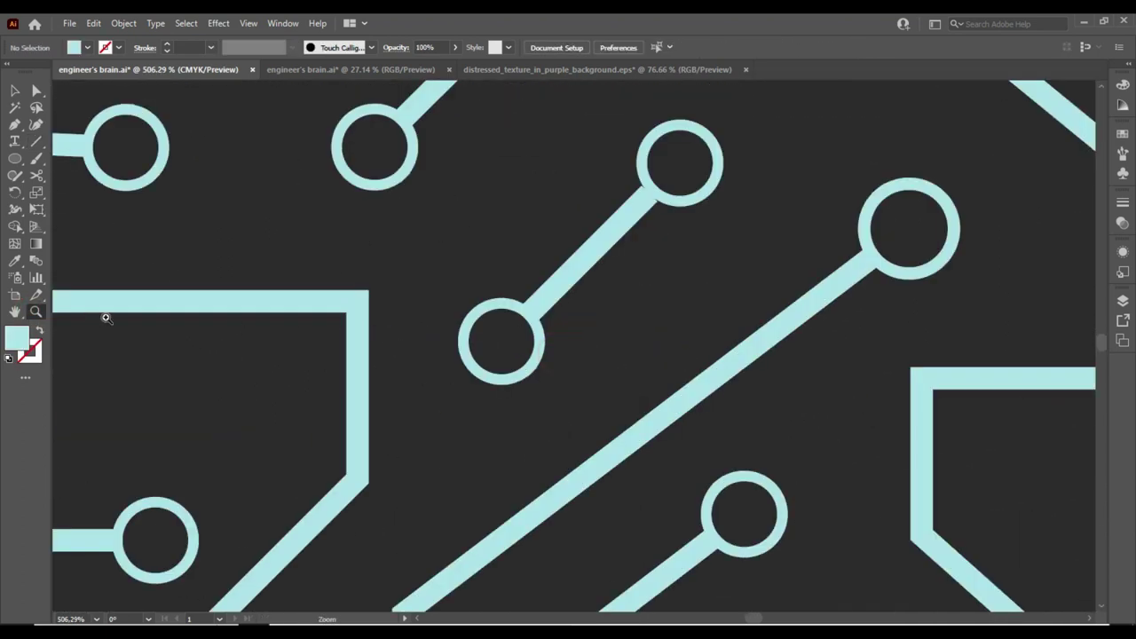
{"action": "mouse_move", "coordinate": [633, 358]}
{"action": "left_mouse_down"}
{"action": "mouse_move", "coordinate": [519, 382]}
{"action": "mouse_move", "coordinate": [600, 332]}
{"action": "left_mouse_up"}
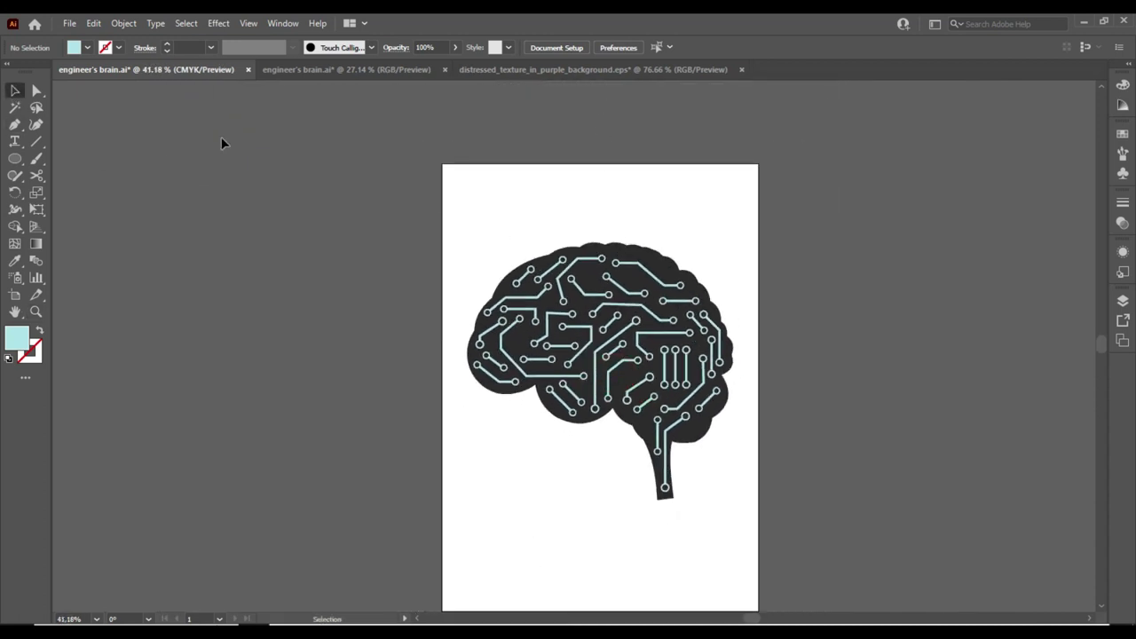
{"action": "left_click", "coordinate": [232, 67]}
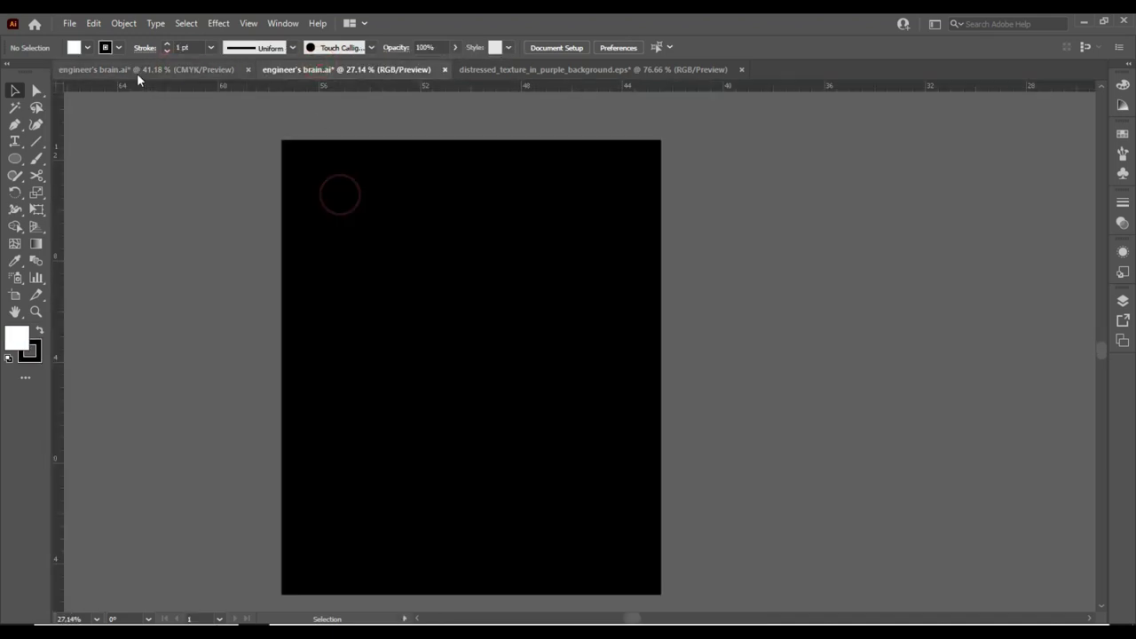
{"action": "left_click", "coordinate": [93, 23]}
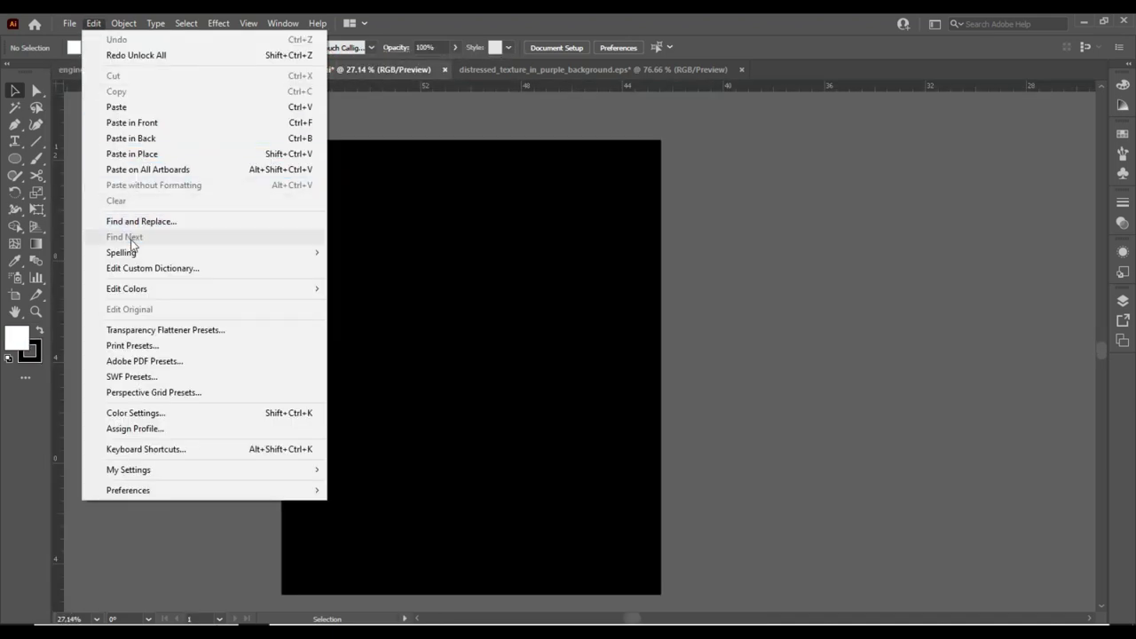
{"action": "key", "text": "Escape"}
{"action": "key", "text": "ctrl+Tab"}
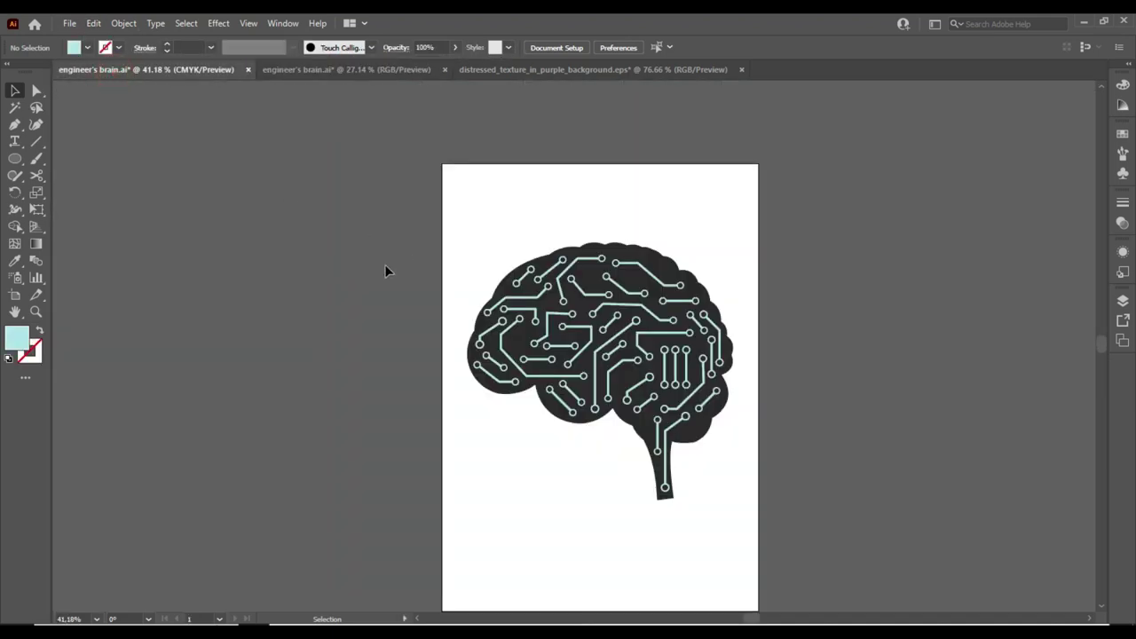
Unlock all artwork and make an opacity mask at 83% opacity.
{"action": "key", "text": "ctrl+a"}
{"action": "left_click", "coordinate": [585, 211]}
{"action": "left_click", "coordinate": [124, 23]}
{"action": "left_click", "coordinate": [147, 135]}
{"action": "left_click", "coordinate": [1072, 242]}
{"action": "left_click", "coordinate": [1051, 256]}
Nudge the brain artwork into position and open the canvas context menu.
{"action": "mouse_move", "coordinate": [680, 346]}
{"action": "left_mouse_down"}
{"action": "mouse_move", "coordinate": [366, 314]}
{"action": "mouse_move", "coordinate": [672, 350]}
{"action": "left_mouse_up"}
{"action": "left_click_drag", "start_coordinate": [691, 427], "coordinate": [690, 417]}
{"action": "left_click", "coordinate": [328, 345]}
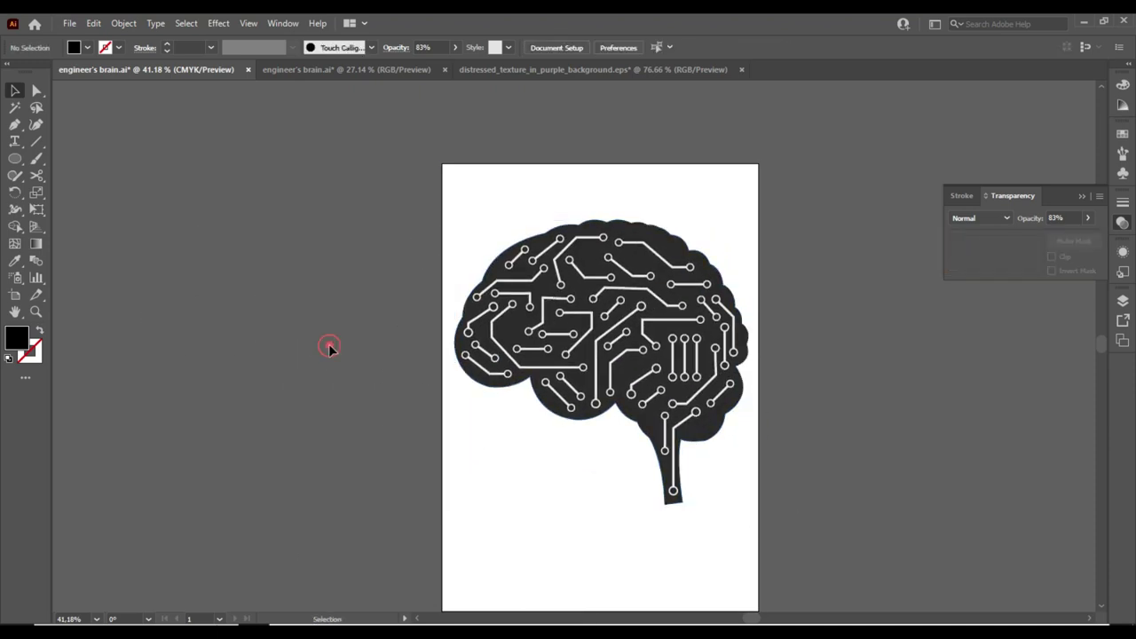
{"action": "right_click", "coordinate": [299, 305]}
Paste the short 'Programming Brain' title text, discarding the longer pasted paragraph.
{"action": "left_click", "coordinate": [335, 260]}
{"action": "key", "text": "ctrl+v"}
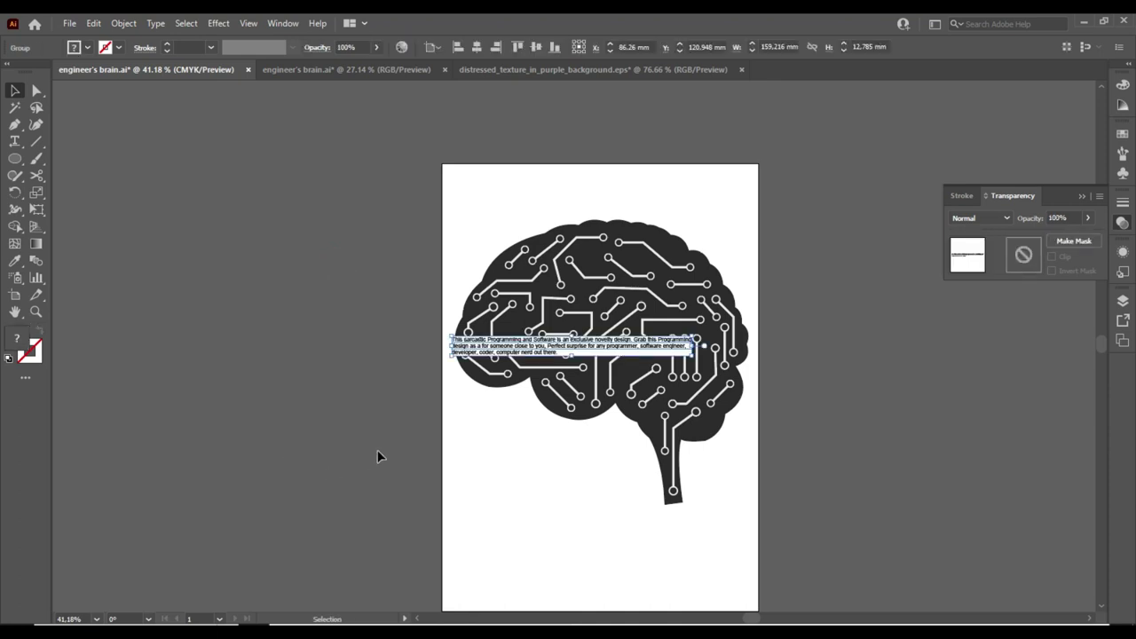
{"action": "key", "text": "Delete"}
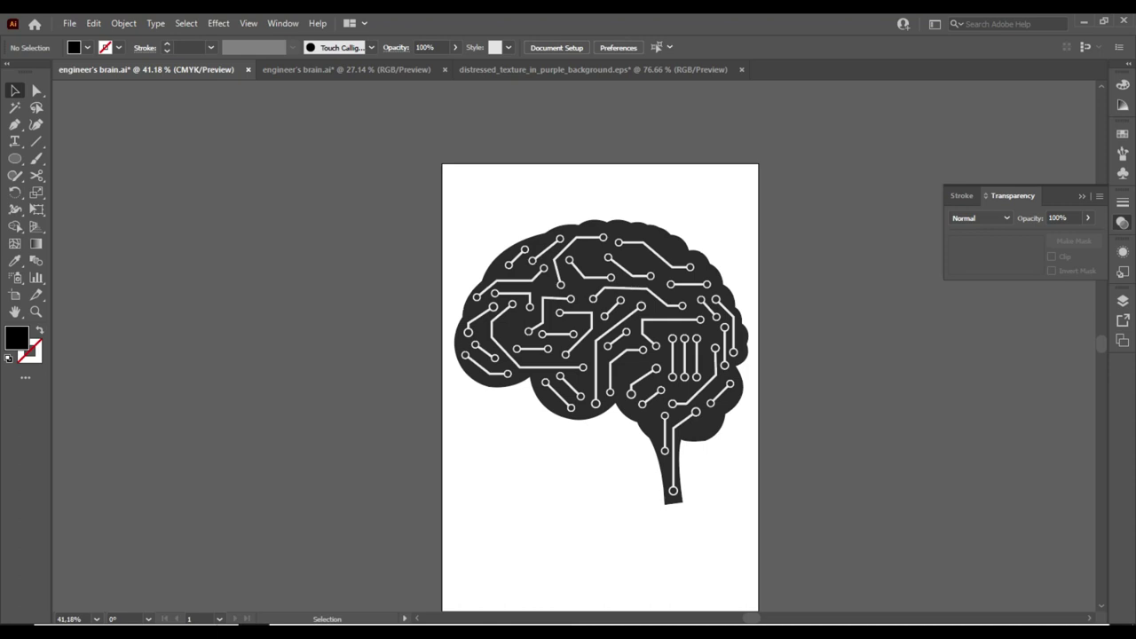
{"action": "key", "text": "ctrl+v"}
{"action": "left_click_drag", "start_coordinate": [577, 347], "coordinate": [581, 350]}
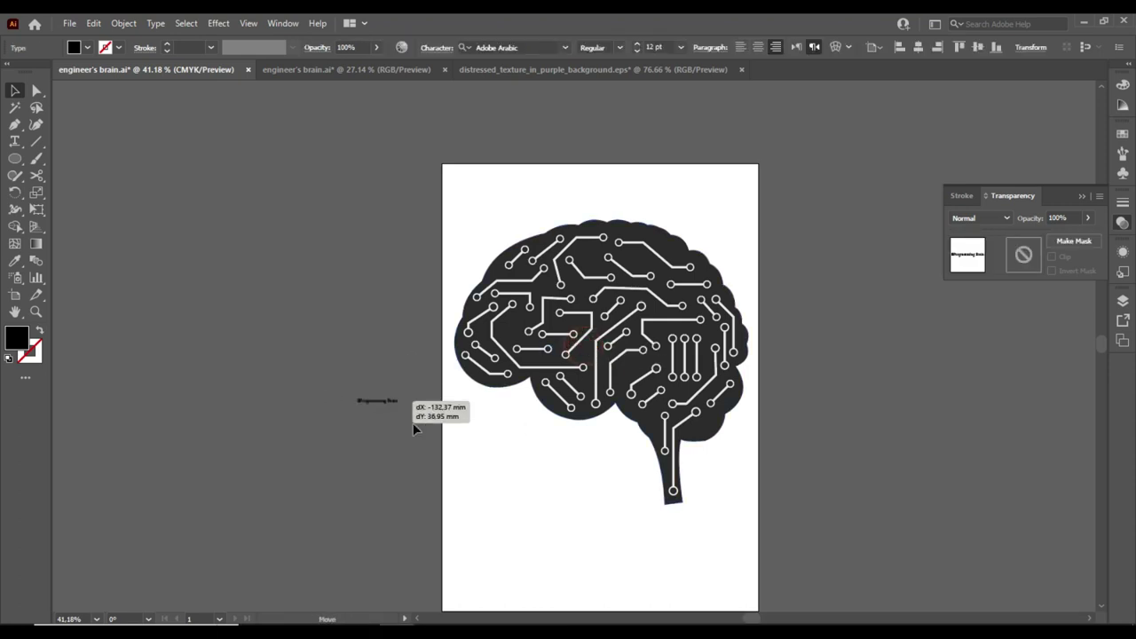
Enlarge the title, set left-to-right text direction, and position it below the brain.
{"action": "scroll", "coordinate": [621, 444], "scroll_direction": "down", "scroll_amount": 3}
{"action": "mouse_move", "coordinate": [511, 479]}
{"action": "left_mouse_down"}
{"action": "mouse_move", "coordinate": [742, 456]}
{"action": "mouse_move", "coordinate": [637, 430]}
{"action": "left_mouse_up"}
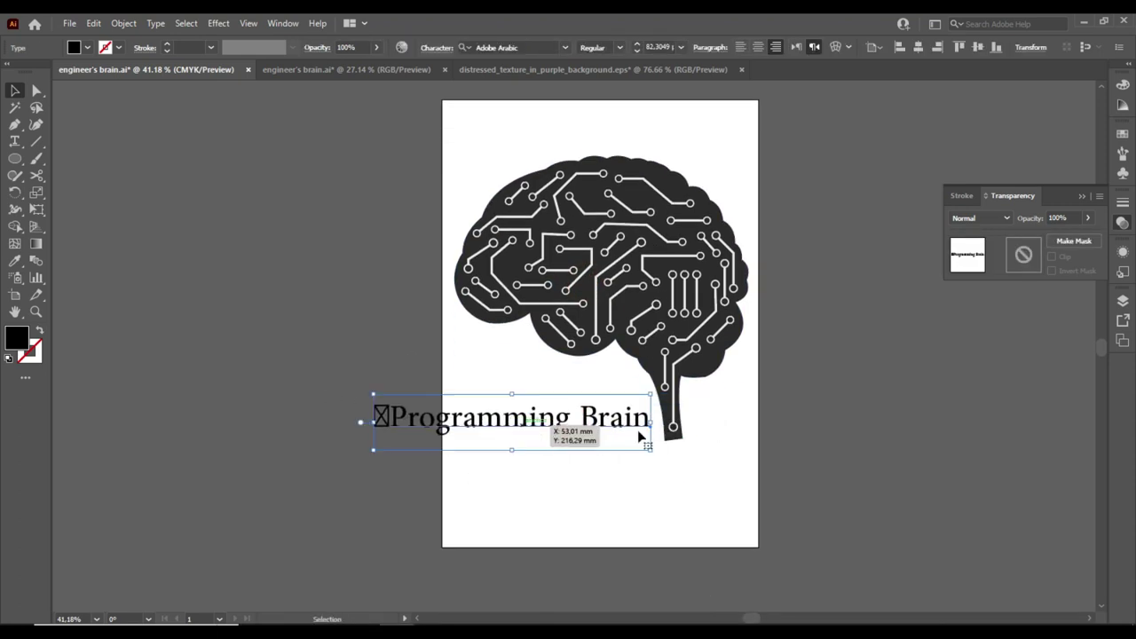
{"action": "left_click", "coordinate": [796, 47]}
{"action": "left_click_drag", "start_coordinate": [789, 415], "coordinate": [506, 433]}
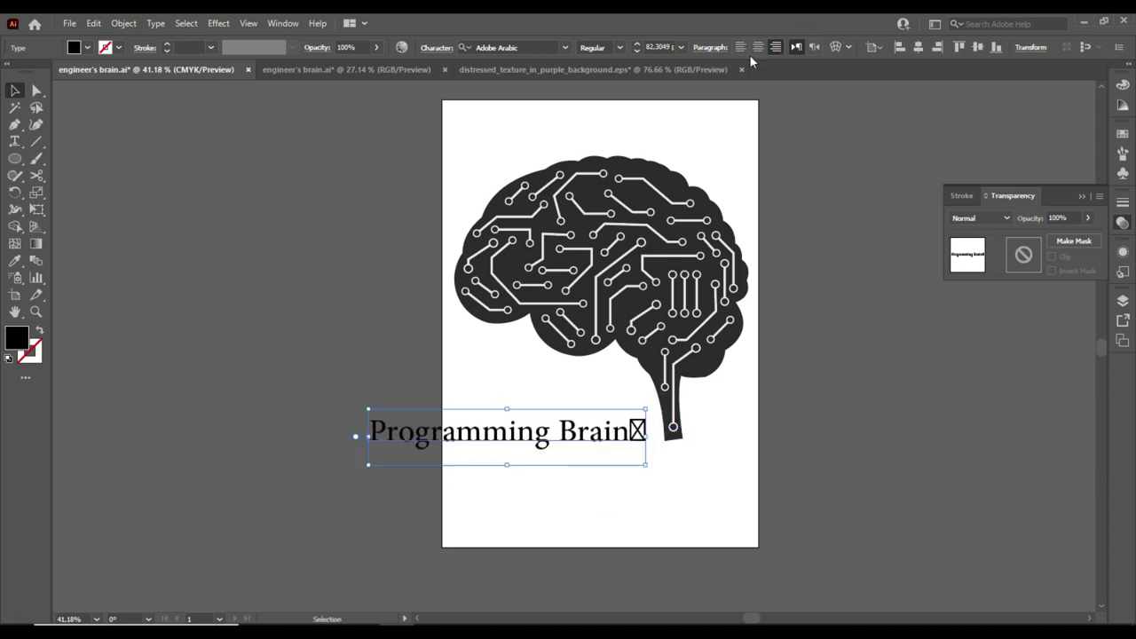
{"action": "double_click", "coordinate": [633, 440]}
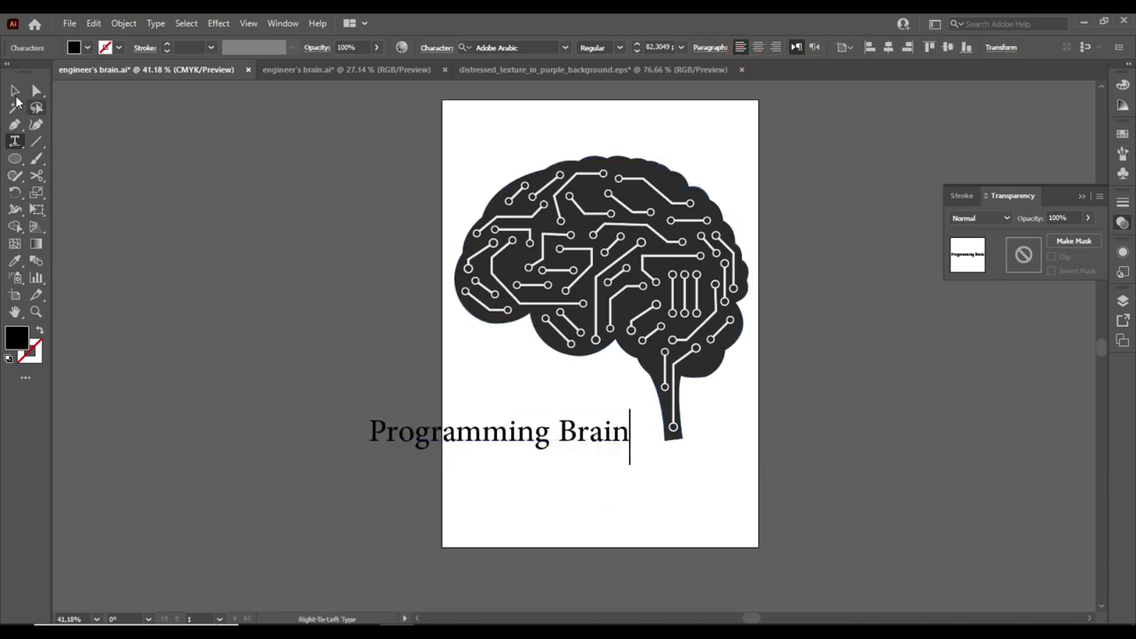
{"action": "left_click", "coordinate": [15, 93]}
{"action": "left_click", "coordinate": [155, 23]}
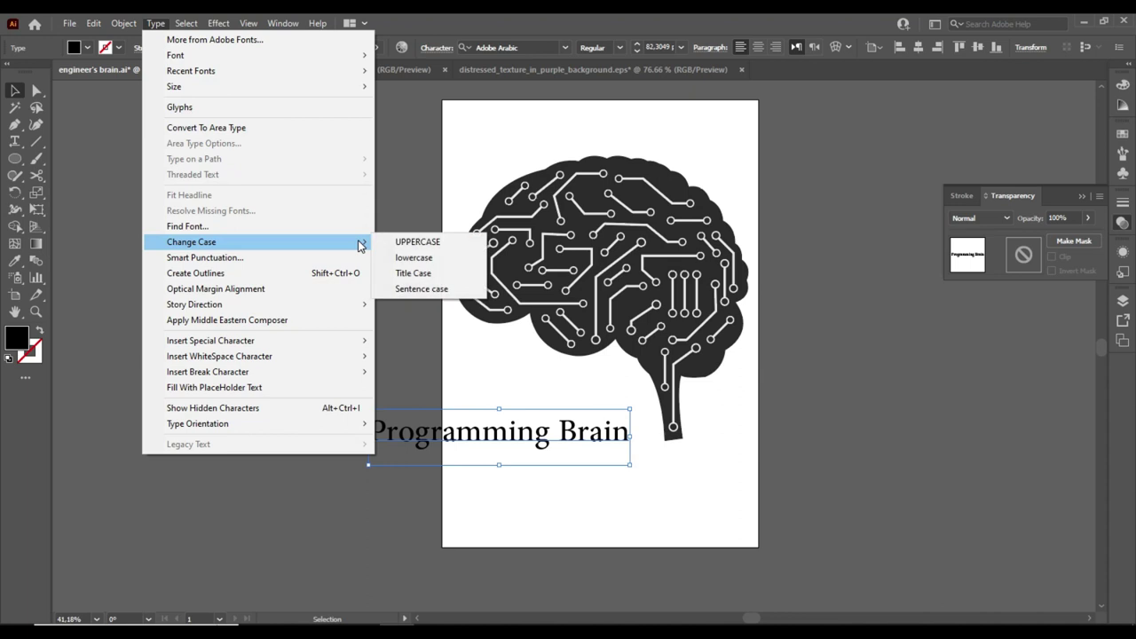
Make the title uppercase and split it into separate BRAIN and PROGRAMMING lines.
{"action": "left_click", "coordinate": [417, 242]}
{"action": "mouse_move", "coordinate": [524, 435]}
{"action": "left_mouse_down"}
{"action": "mouse_move", "coordinate": [350, 437]}
{"action": "mouse_move", "coordinate": [422, 491]}
{"action": "left_mouse_up"}
{"action": "left_click", "coordinate": [464, 436]}
{"action": "double_click", "coordinate": [447, 432]}
{"action": "left_click_drag", "start_coordinate": [446, 432], "coordinate": [199, 432]}
{"action": "key", "text": "BackSpace"}
{"action": "left_click_drag", "start_coordinate": [441, 482], "coordinate": [568, 494]}
{"action": "key", "text": "BackSpace"}
{"action": "key", "text": "Escape"}
Set BRAIN in Impact, enlarged to heading size below the brain.
{"action": "left_click_drag", "start_coordinate": [246, 441], "coordinate": [534, 410]}
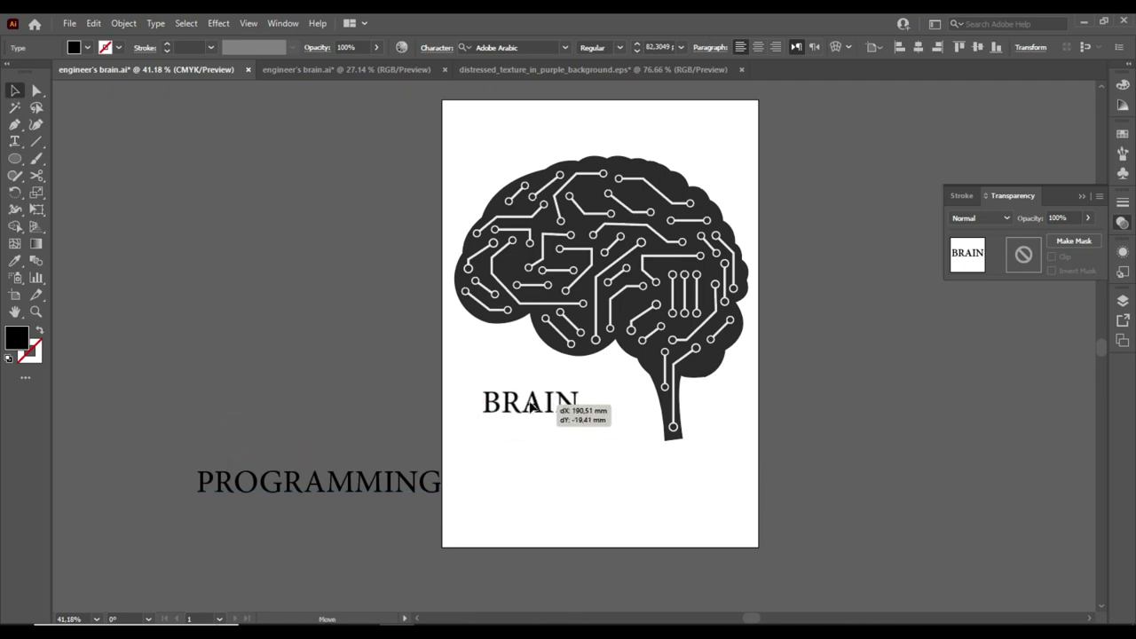
{"action": "left_click", "coordinate": [564, 47]}
{"action": "left_click", "coordinate": [568, 162]}
{"action": "left_click", "coordinate": [568, 456]}
{"action": "left_click", "coordinate": [585, 415]}
{"action": "mouse_move", "coordinate": [592, 423]}
{"action": "left_mouse_down"}
{"action": "mouse_move", "coordinate": [629, 440]}
{"action": "mouse_move", "coordinate": [604, 405]}
{"action": "left_mouse_up"}
Move the PROGRAMMING line toward the artboard.
{"action": "key", "text": "v"}
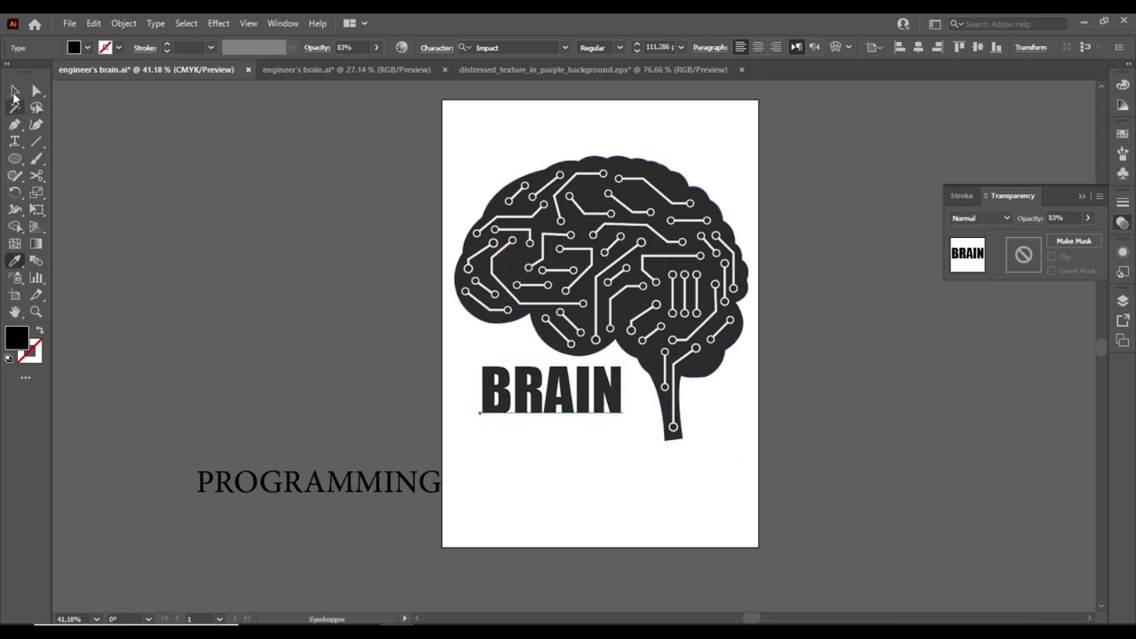
{"action": "left_click", "coordinate": [274, 233]}
{"action": "left_click_drag", "start_coordinate": [204, 491], "coordinate": [380, 492]}
Set PROGRAMMING in Acumin Variable Concept ExtraCondensed Light.
{"action": "left_click", "coordinate": [565, 47]}
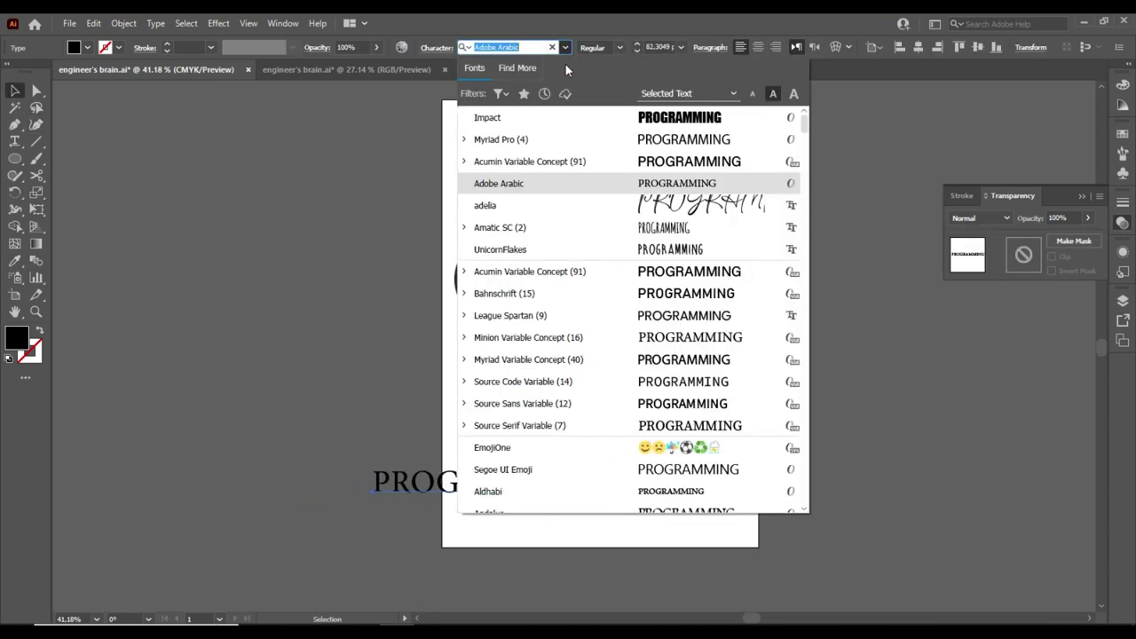
{"action": "left_click", "coordinate": [465, 161]}
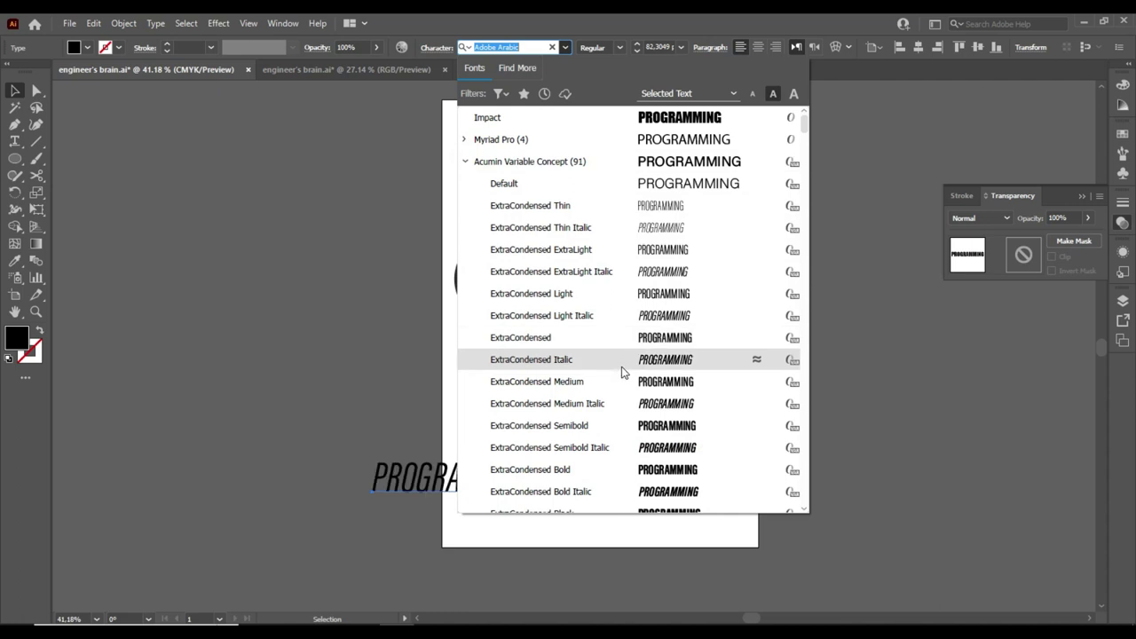
{"action": "left_click", "coordinate": [634, 296]}
Fit PROGRAMMING directly under BRAIN at matching width, then select all artwork.
{"action": "left_click_drag", "start_coordinate": [484, 479], "coordinate": [594, 435]}
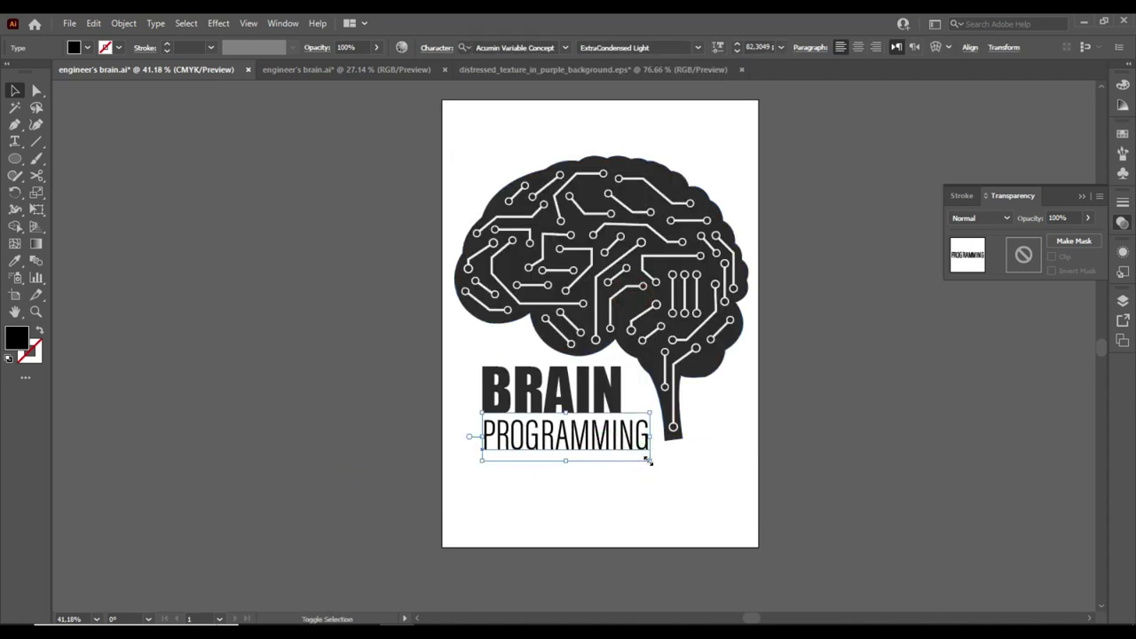
{"action": "left_click_drag", "start_coordinate": [648, 460], "coordinate": [623, 445]}
{"action": "left_click", "coordinate": [586, 484]}
{"action": "left_click", "coordinate": [558, 453]}
{"action": "left_click", "coordinate": [16, 263]}
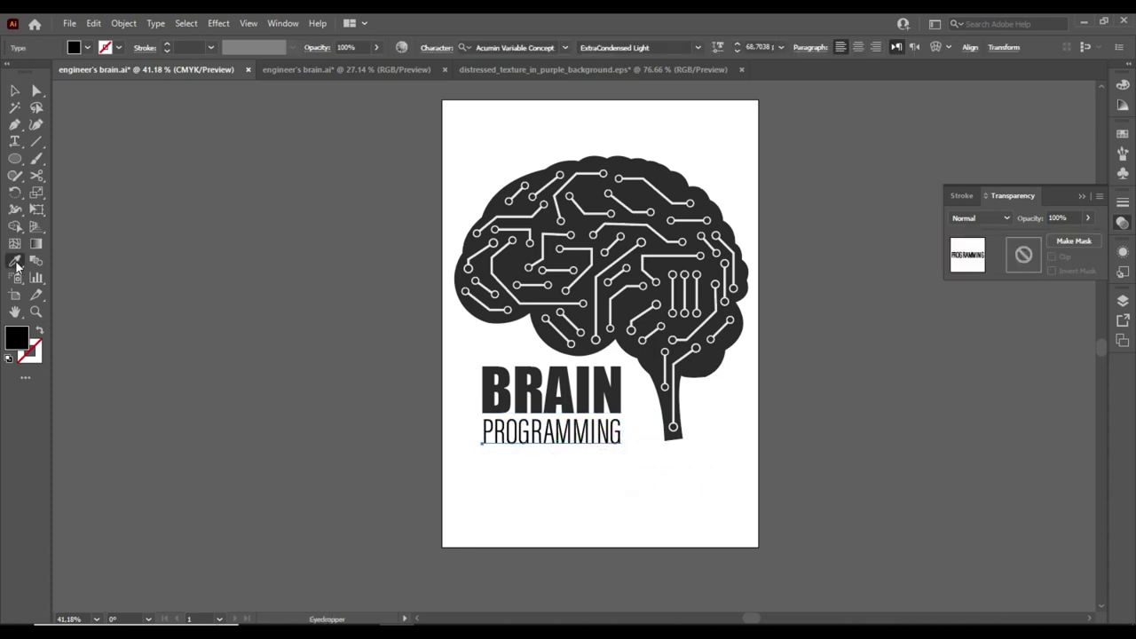
{"action": "left_click", "coordinate": [14, 90]}
{"action": "left_click", "coordinate": [654, 493]}
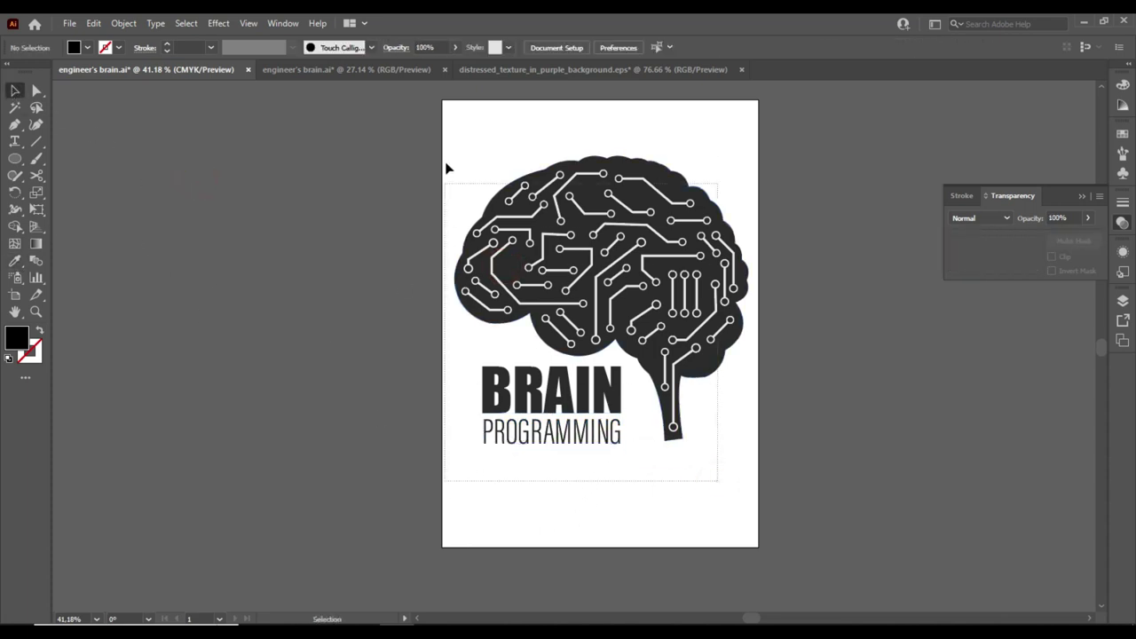
{"action": "key", "text": "ctrl+a"}
Bring the distressed texture into the brain document, stretched to cover the artboard.
{"action": "left_click", "coordinate": [588, 468]}
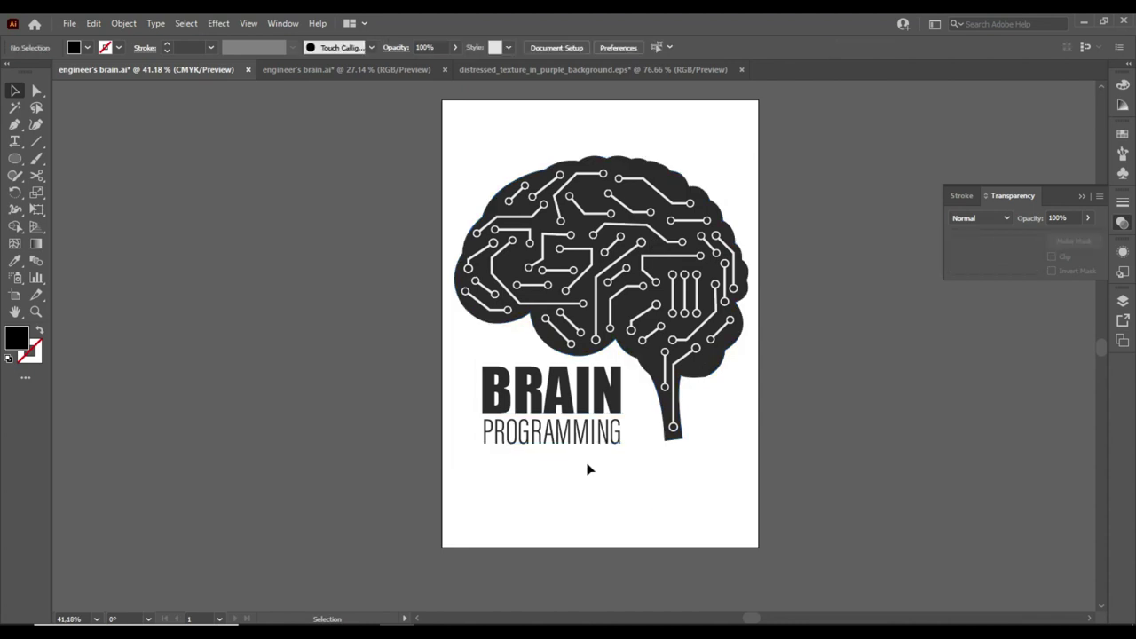
{"action": "left_click", "coordinate": [545, 70]}
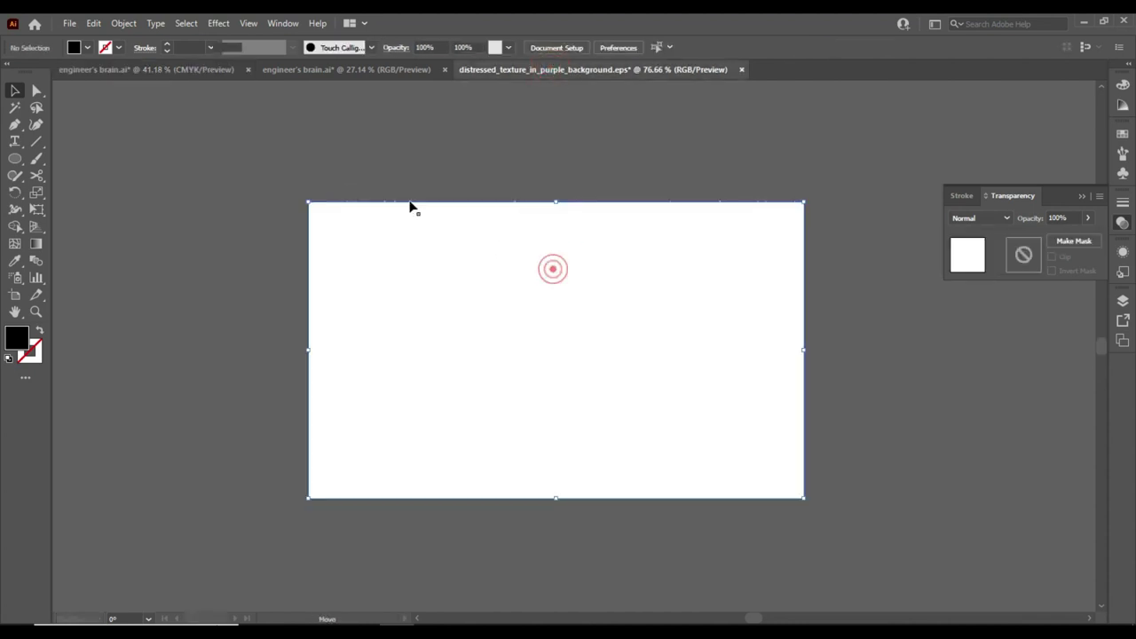
{"action": "left_click_drag", "start_coordinate": [408, 309], "coordinate": [608, 283]}
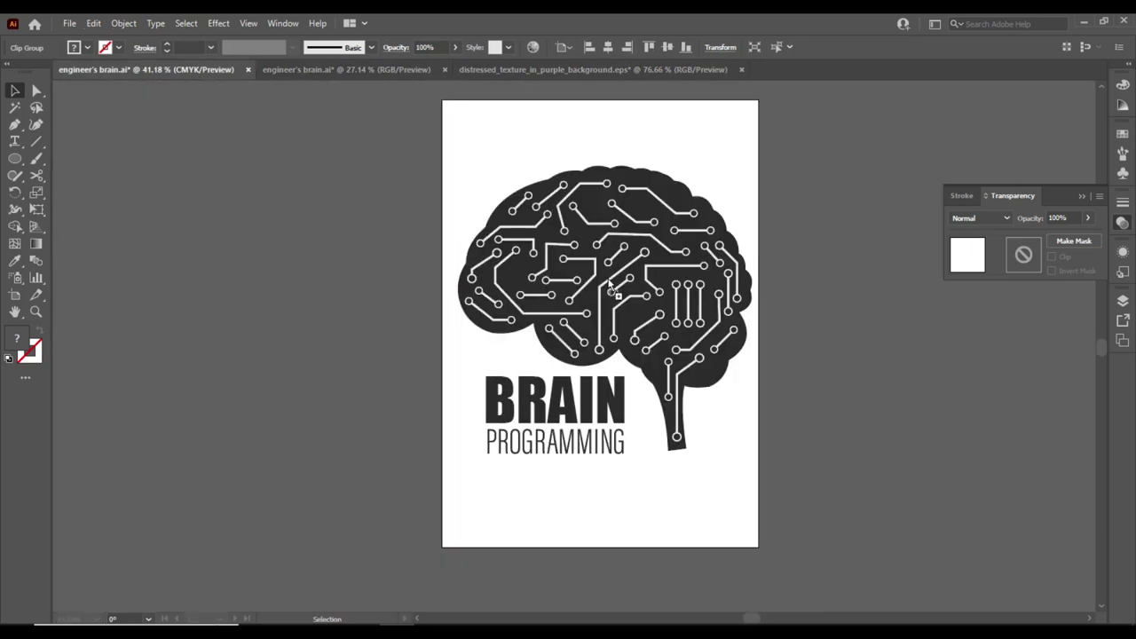
{"action": "left_click_drag", "start_coordinate": [547, 286], "coordinate": [547, 285]}
{"action": "left_click_drag", "start_coordinate": [471, 216], "coordinate": [442, 100]}
{"action": "left_click_drag", "start_coordinate": [734, 382], "coordinate": [760, 549]}
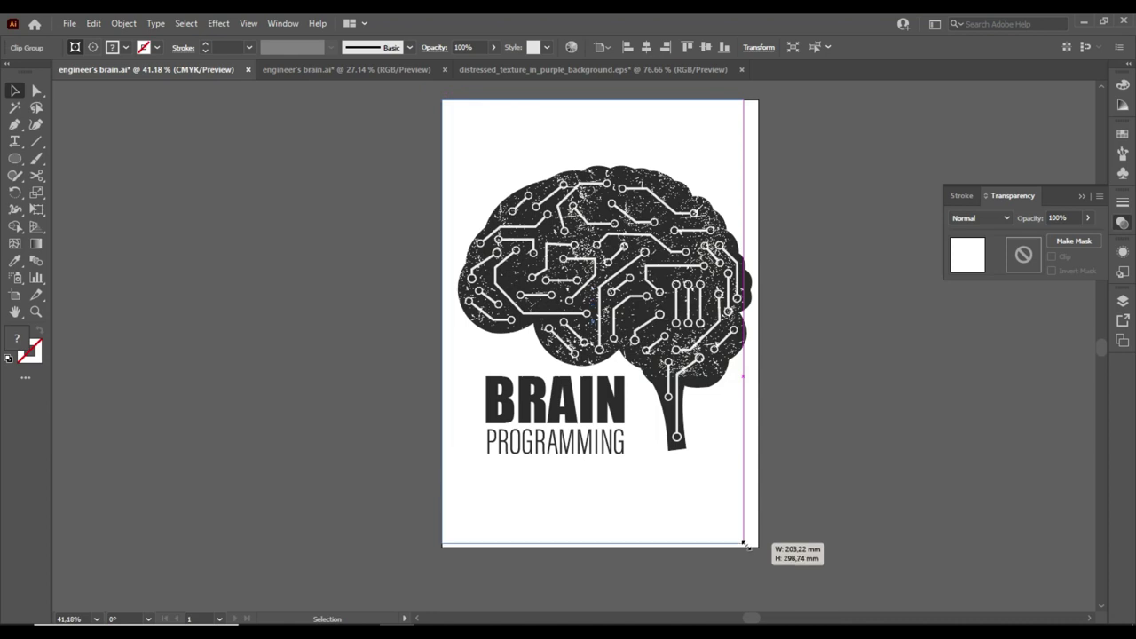
Mask the texture onto the brain and lettering, nudging the result into final position.
{"action": "left_click", "coordinate": [799, 198]}
{"action": "left_click", "coordinate": [748, 452]}
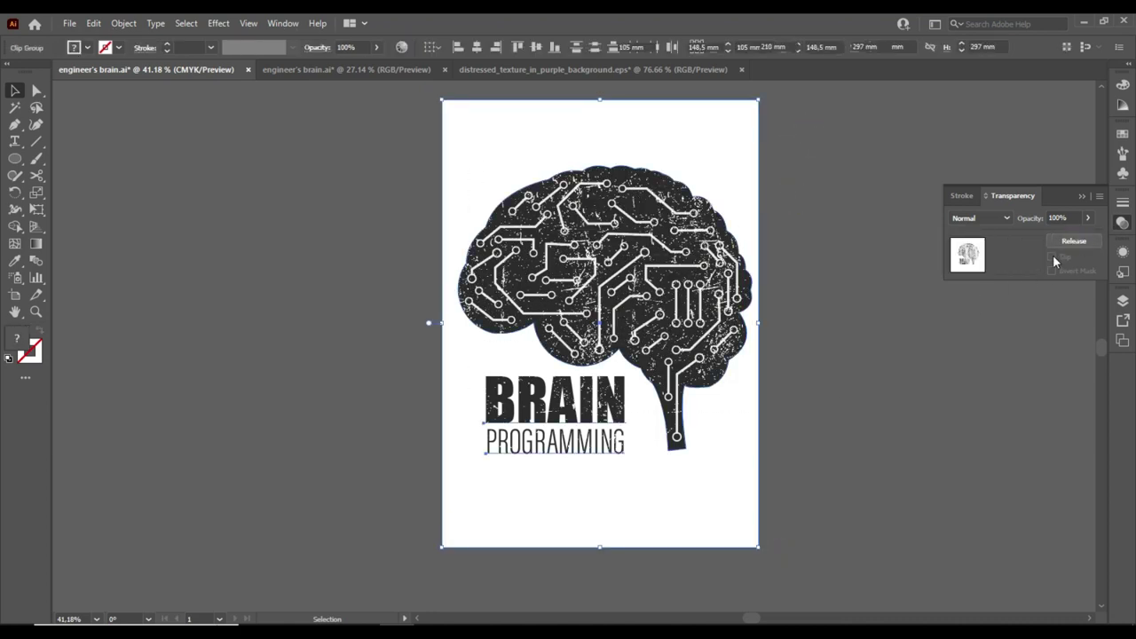
{"action": "left_click", "coordinate": [1053, 256]}
{"action": "left_click", "coordinate": [840, 285]}
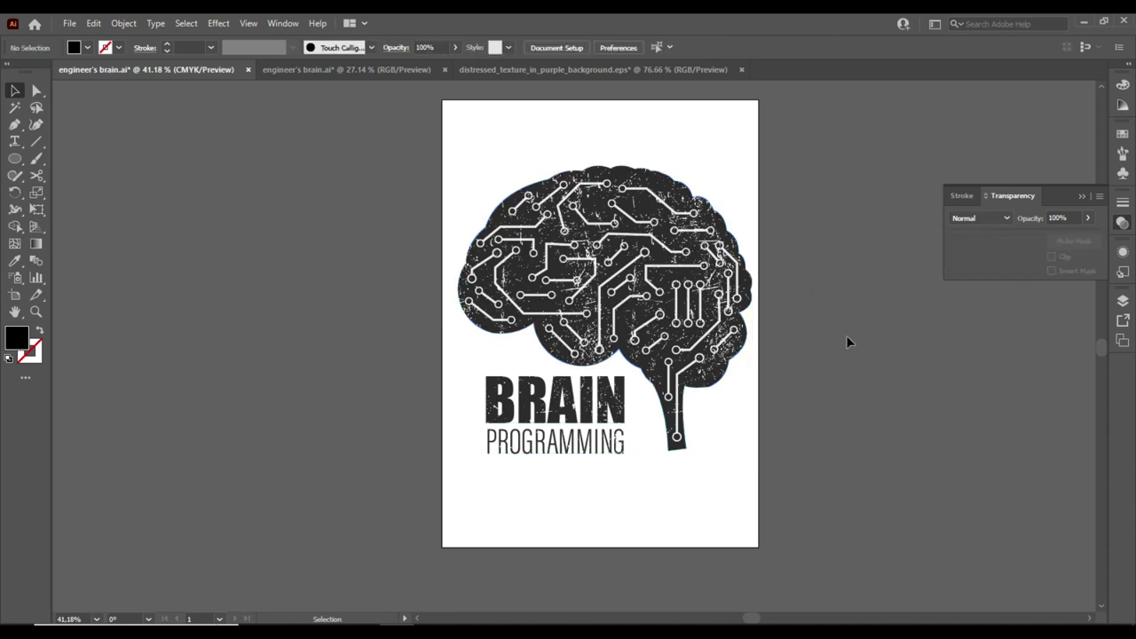
{"action": "left_click_drag", "start_coordinate": [718, 322], "coordinate": [710, 319]}
{"action": "left_click", "coordinate": [837, 320]}
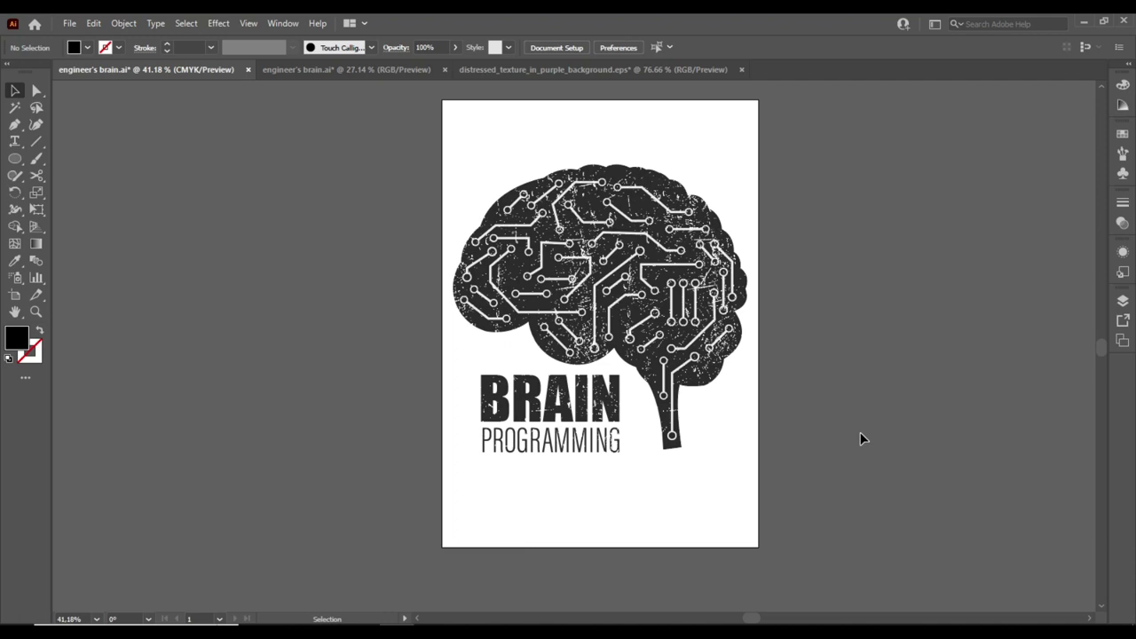